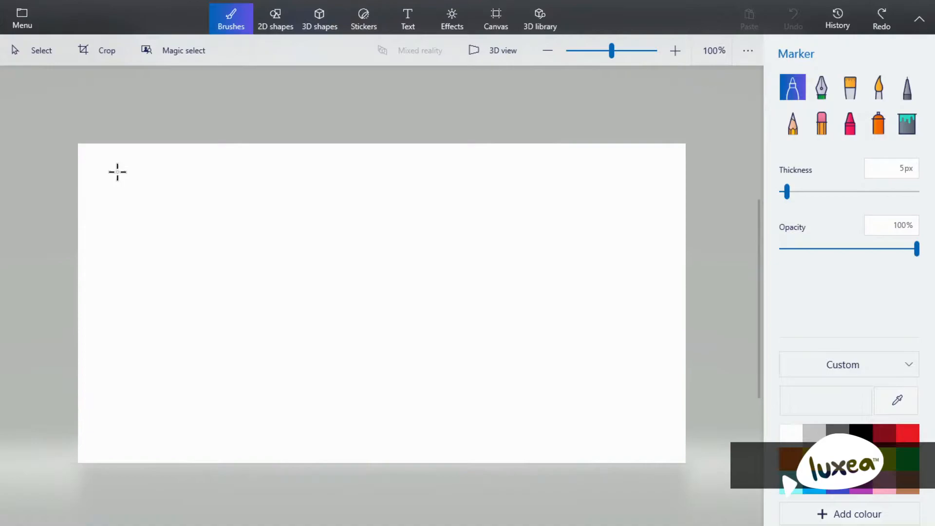
Step: Draw a curvy blue stroke with the 5 px marker at 100% opacity and a second one beside it at 34% opacity
{"action": "mouse_move", "coordinate": [117, 172]}
{"action": "left_mouse_down"}
{"action": "mouse_move", "coordinate": [238, 168]}
{"action": "mouse_move", "coordinate": [262, 188]}
{"action": "mouse_move", "coordinate": [207, 258]}
{"action": "mouse_move", "coordinate": [220, 300]}
{"action": "mouse_move", "coordinate": [241, 317]}
{"action": "mouse_move", "coordinate": [319, 326]}
{"action": "mouse_move", "coordinate": [371, 307]}
{"action": "left_mouse_up"}
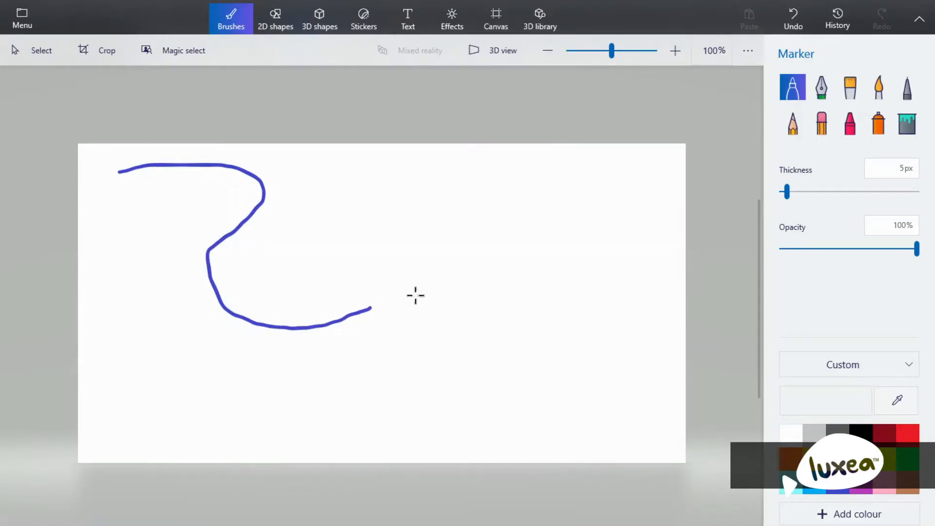
{"action": "left_click_drag", "start_coordinate": [918, 251], "coordinate": [828, 249]}
{"action": "mouse_move", "coordinate": [429, 241]}
{"action": "left_mouse_down"}
{"action": "mouse_move", "coordinate": [486, 279]}
{"action": "mouse_move", "coordinate": [496, 303]}
{"action": "mouse_move", "coordinate": [484, 318]}
{"action": "mouse_move", "coordinate": [401, 350]}
{"action": "mouse_move", "coordinate": [404, 382]}
{"action": "mouse_move", "coordinate": [445, 399]}
{"action": "left_mouse_up"}
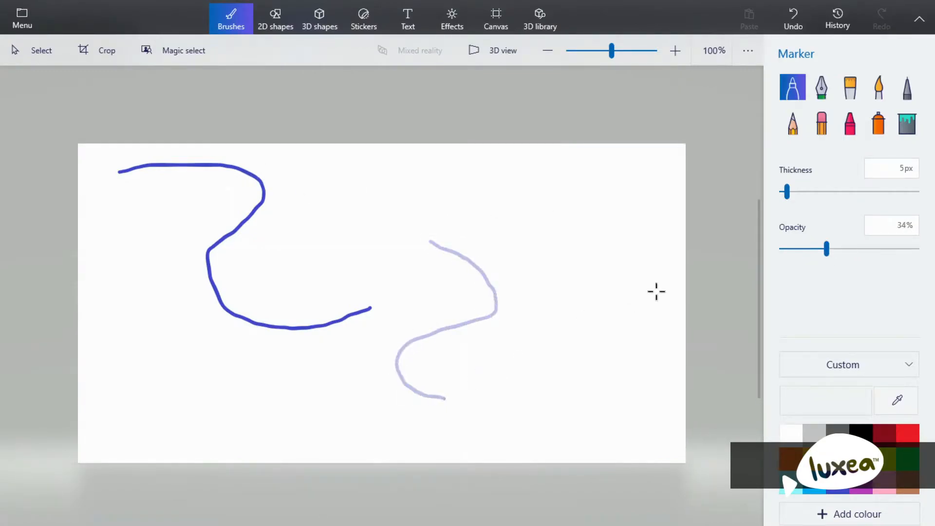
Step: Draw a blue marker stroke on the canvas's right side at 100% opacity and 35 px thickness
{"action": "left_click_drag", "start_coordinate": [846, 250], "coordinate": [918, 249]}
{"action": "left_click", "coordinate": [794, 190]}
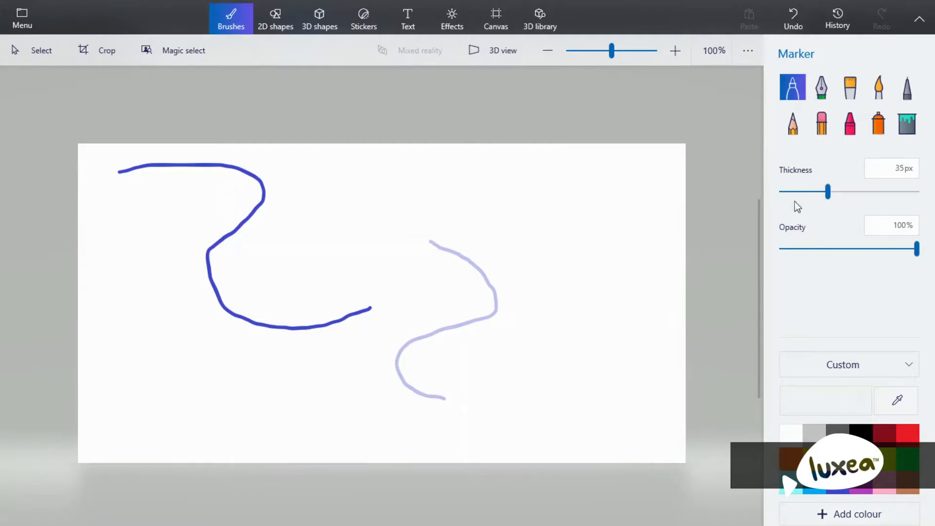
{"action": "mouse_move", "coordinate": [541, 201]}
{"action": "left_mouse_down"}
{"action": "mouse_move", "coordinate": [591, 232]}
{"action": "mouse_move", "coordinate": [607, 283]}
{"action": "mouse_move", "coordinate": [552, 341]}
{"action": "mouse_move", "coordinate": [574, 396]}
{"action": "left_mouse_up"}
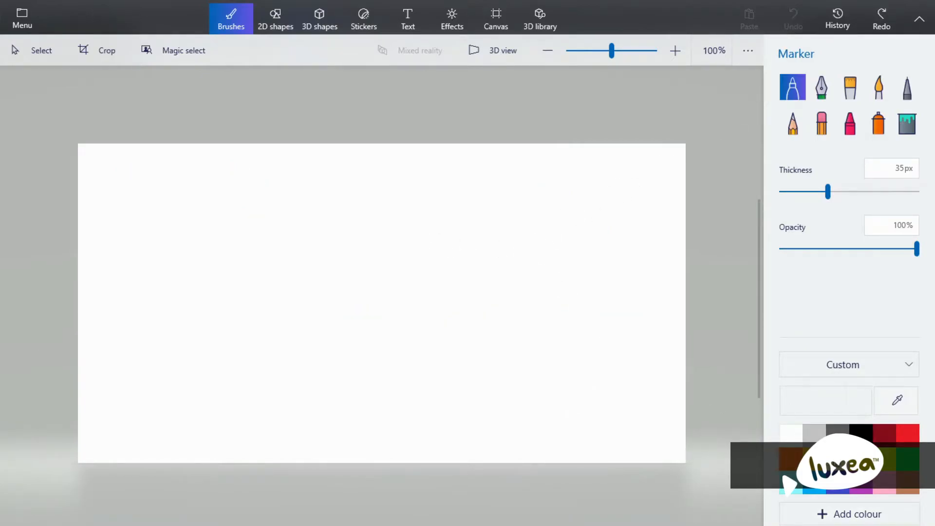
Step: Set the marker to gold with 15 px thickness, draw a short diagonal test stroke and undo it
{"action": "left_click", "coordinate": [819, 458]}
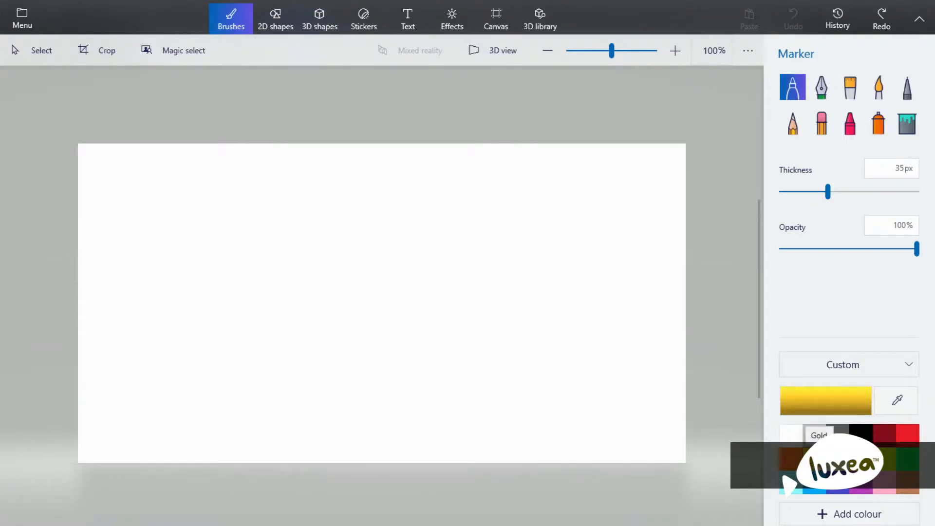
{"action": "left_click_drag", "start_coordinate": [830, 193], "coordinate": [803, 199]}
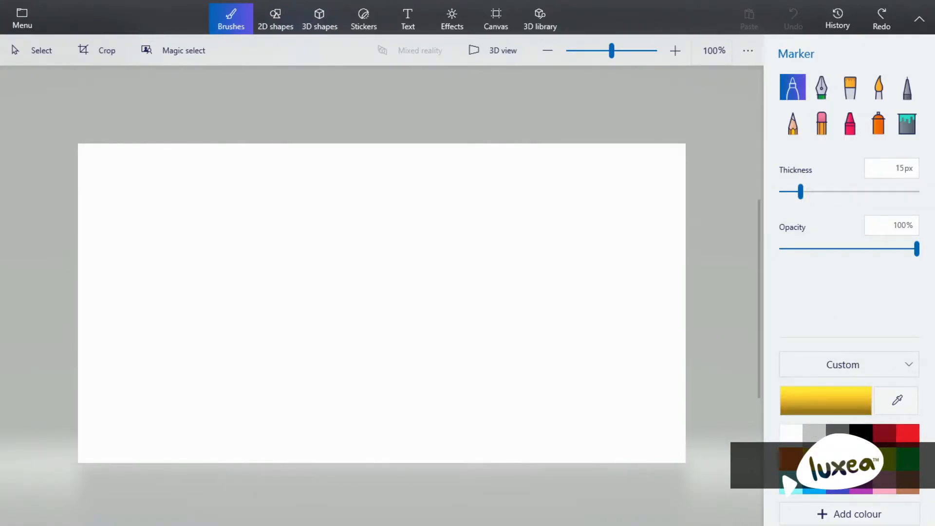
{"action": "mouse_move", "coordinate": [202, 220]}
{"action": "left_mouse_down"}
{"action": "mouse_move", "coordinate": [249, 250]}
{"action": "mouse_move", "coordinate": [276, 295]}
{"action": "mouse_move", "coordinate": [306, 315]}
{"action": "left_mouse_up"}
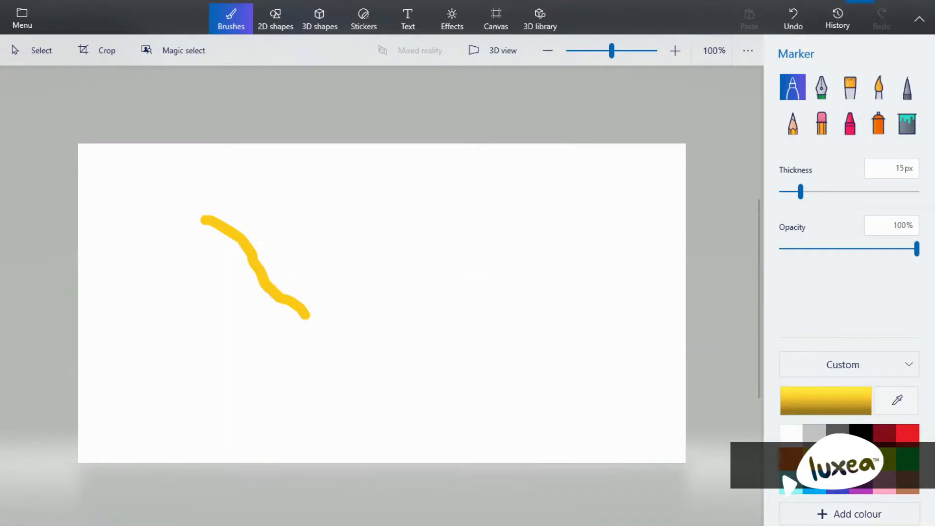
{"action": "left_click", "coordinate": [807, 31]}
{"action": "left_click", "coordinate": [807, 31]}
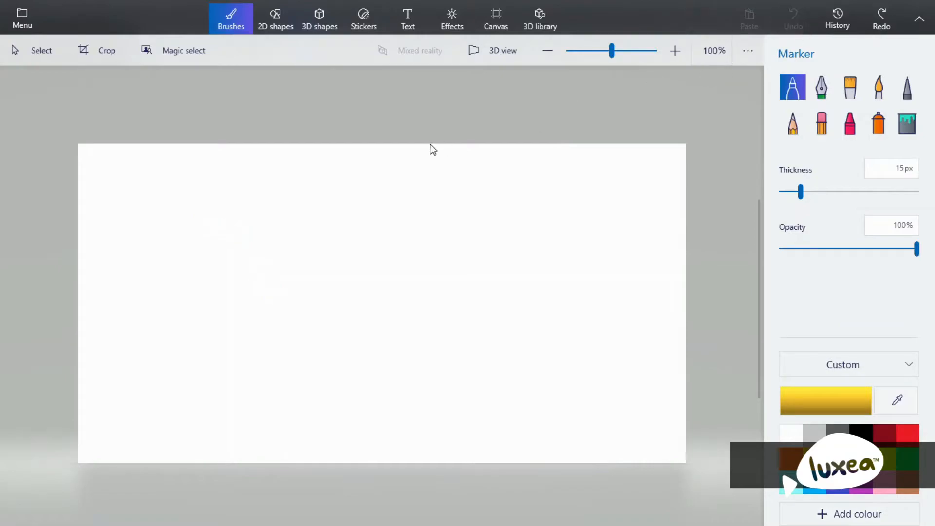
Step: Draw a closed gold marker outline in the middle of the canvas and fill its interior with gold
{"action": "mouse_move", "coordinate": [281, 241]}
{"action": "left_mouse_down"}
{"action": "mouse_move", "coordinate": [300, 255]}
{"action": "mouse_move", "coordinate": [318, 320]}
{"action": "mouse_move", "coordinate": [347, 336]}
{"action": "mouse_move", "coordinate": [349, 358]}
{"action": "left_mouse_up"}
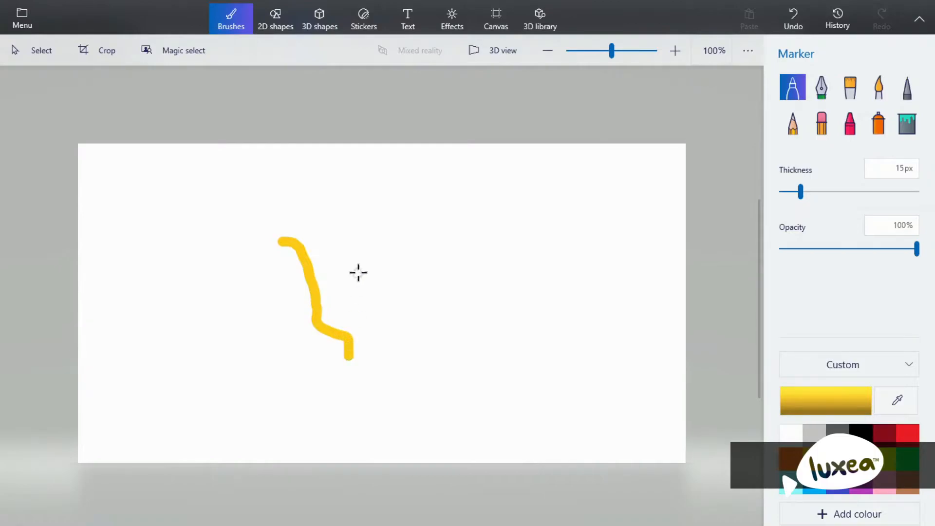
{"action": "mouse_move", "coordinate": [310, 242]}
{"action": "left_mouse_down"}
{"action": "mouse_move", "coordinate": [495, 243]}
{"action": "mouse_move", "coordinate": [434, 269]}
{"action": "mouse_move", "coordinate": [421, 349]}
{"action": "mouse_move", "coordinate": [405, 359]}
{"action": "mouse_move", "coordinate": [353, 350]}
{"action": "left_mouse_up"}
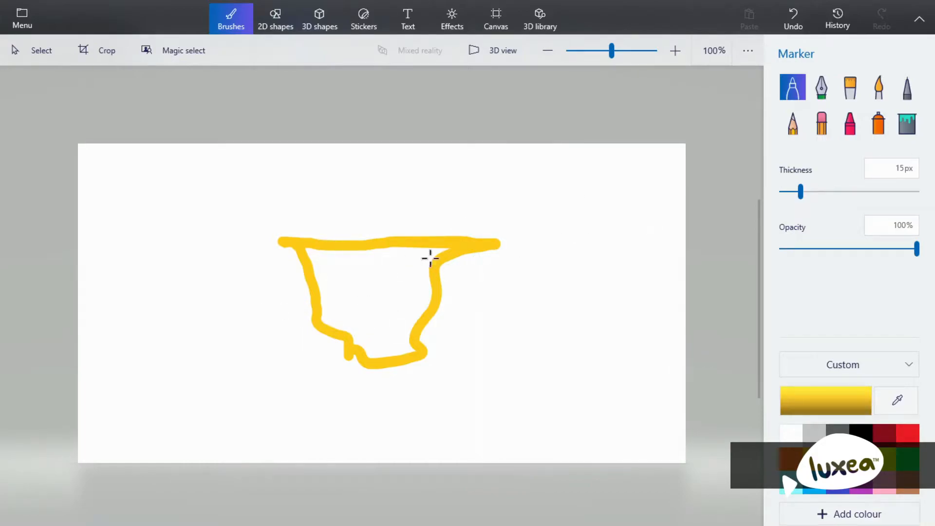
{"action": "mouse_move", "coordinate": [310, 251]}
{"action": "left_mouse_down"}
{"action": "mouse_move", "coordinate": [316, 264]}
{"action": "mouse_move", "coordinate": [330, 259]}
{"action": "left_mouse_up"}
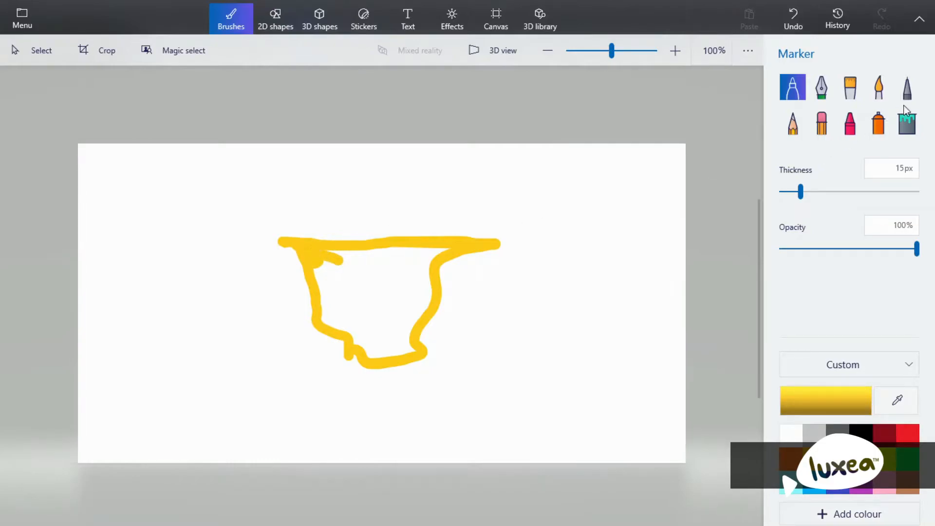
{"action": "left_click", "coordinate": [908, 125]}
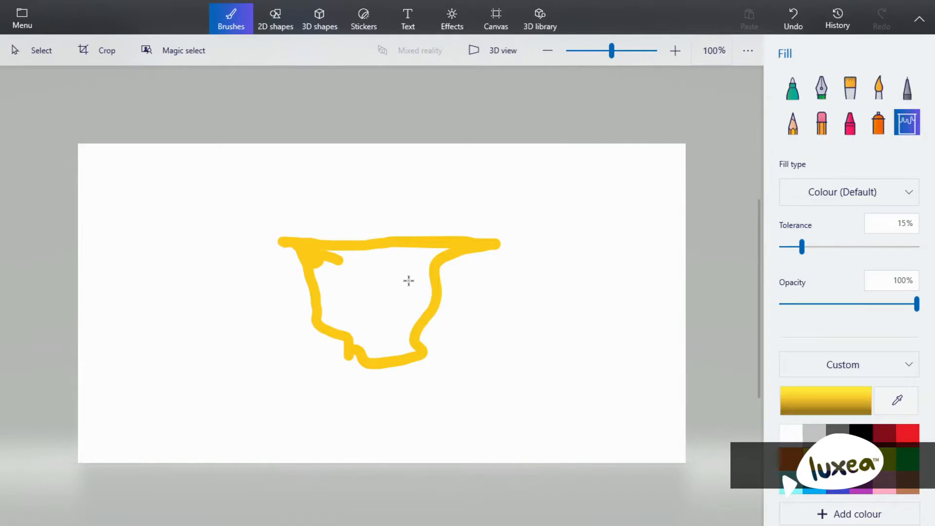
{"action": "left_click", "coordinate": [385, 286]}
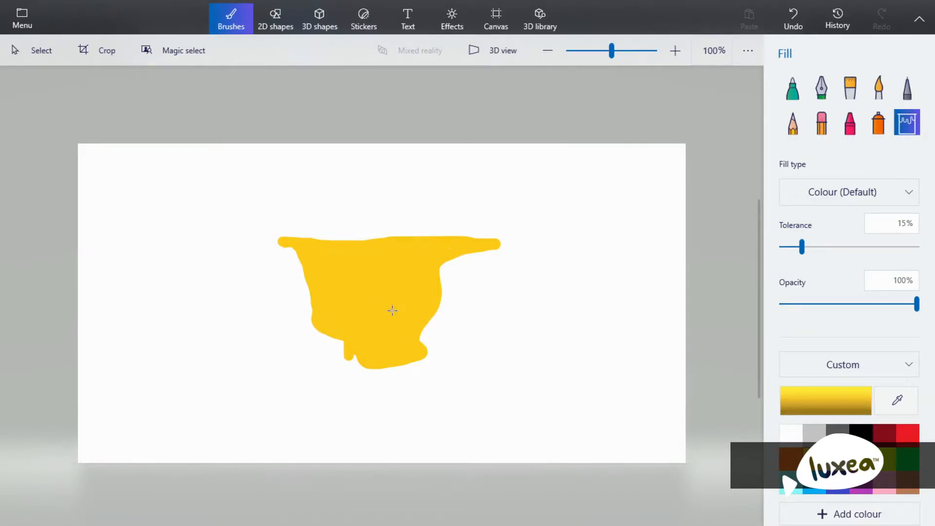
Step: Draw a gold marker loop with a gap left of the filled shape and try to fill it with gold
{"action": "left_click", "coordinate": [793, 88]}
{"action": "mouse_move", "coordinate": [157, 236]}
{"action": "left_mouse_down"}
{"action": "mouse_move", "coordinate": [221, 424]}
{"action": "mouse_move", "coordinate": [292, 344]}
{"action": "mouse_move", "coordinate": [201, 228]}
{"action": "mouse_move", "coordinate": [171, 215]}
{"action": "mouse_move", "coordinate": [156, 225]}
{"action": "left_mouse_up"}
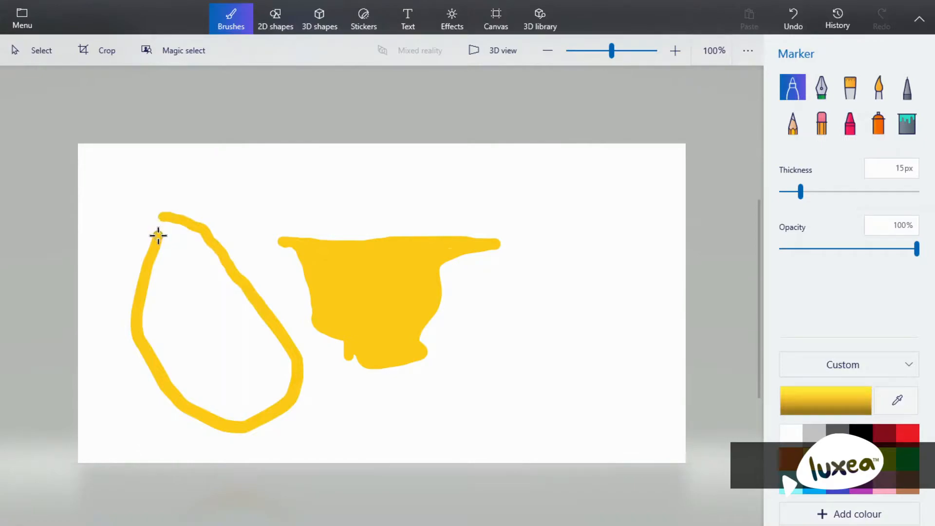
{"action": "left_click", "coordinate": [905, 127]}
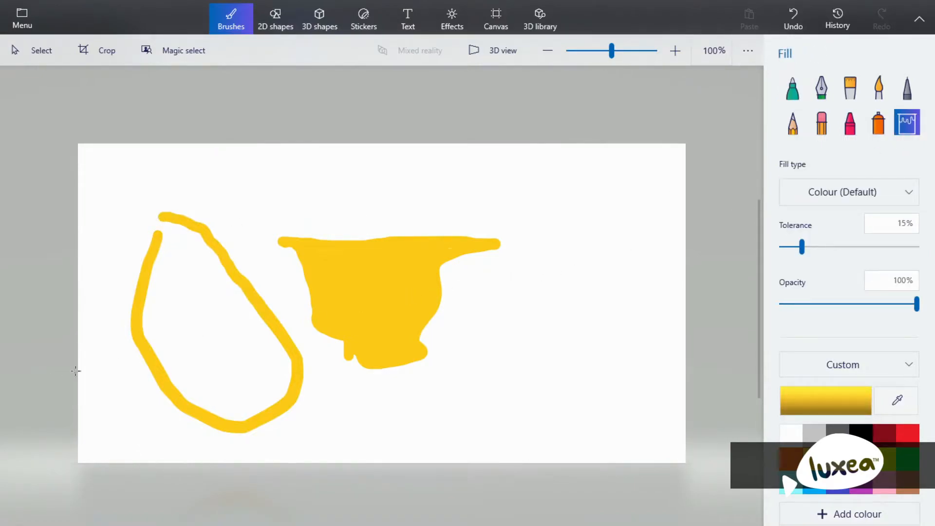
{"action": "left_click", "coordinate": [186, 345]}
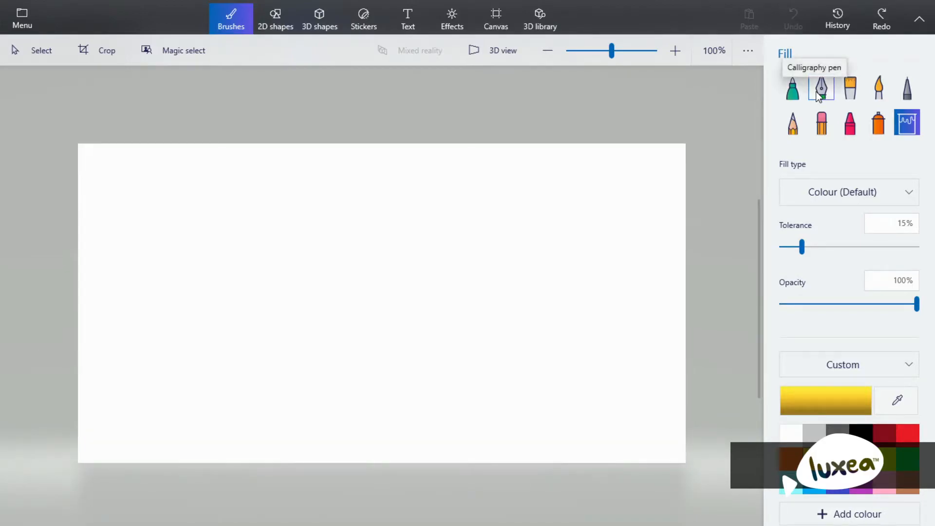
Step: Draw long looping gold strokes across the canvas with the calligraphy pen at 15 px thickness
{"action": "left_click", "coordinate": [819, 96]}
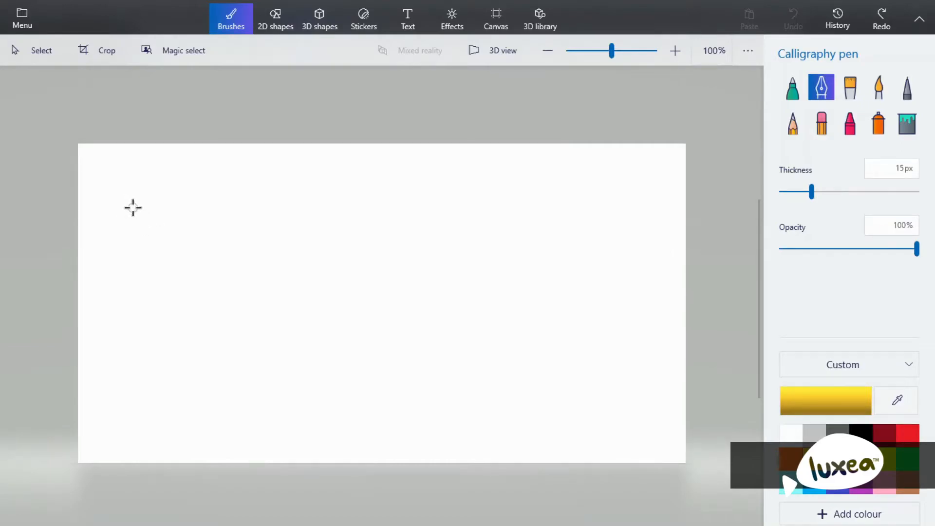
{"action": "mouse_move", "coordinate": [134, 207]}
{"action": "left_mouse_down"}
{"action": "mouse_move", "coordinate": [162, 192]}
{"action": "mouse_move", "coordinate": [188, 209]}
{"action": "mouse_move", "coordinate": [199, 266]}
{"action": "mouse_move", "coordinate": [174, 315]}
{"action": "mouse_move", "coordinate": [314, 362]}
{"action": "left_mouse_up"}
{"action": "mouse_move", "coordinate": [350, 309]}
{"action": "left_mouse_down"}
{"action": "mouse_move", "coordinate": [270, 278]}
{"action": "mouse_move", "coordinate": [301, 259]}
{"action": "mouse_move", "coordinate": [570, 298]}
{"action": "mouse_move", "coordinate": [563, 235]}
{"action": "mouse_move", "coordinate": [506, 230]}
{"action": "mouse_move", "coordinate": [627, 365]}
{"action": "mouse_move", "coordinate": [388, 382]}
{"action": "mouse_move", "coordinate": [378, 322]}
{"action": "mouse_move", "coordinate": [455, 223]}
{"action": "mouse_move", "coordinate": [288, 223]}
{"action": "mouse_move", "coordinate": [539, 322]}
{"action": "mouse_move", "coordinate": [493, 371]}
{"action": "mouse_move", "coordinate": [351, 359]}
{"action": "mouse_move", "coordinate": [279, 322]}
{"action": "mouse_move", "coordinate": [258, 342]}
{"action": "mouse_move", "coordinate": [373, 406]}
{"action": "mouse_move", "coordinate": [383, 428]}
{"action": "mouse_move", "coordinate": [260, 443]}
{"action": "mouse_move", "coordinate": [184, 395]}
{"action": "mouse_move", "coordinate": [148, 261]}
{"action": "mouse_move", "coordinate": [165, 235]}
{"action": "mouse_move", "coordinate": [135, 208]}
{"action": "left_mouse_up"}
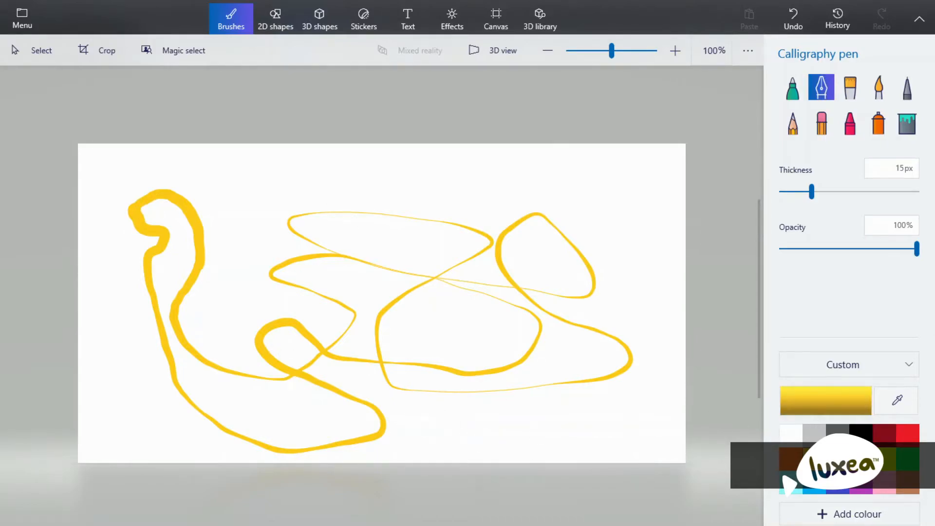
Step: Switch the calligraphy pen to red, draw a looping stroke over the gold ones and undo all strokes
{"action": "left_click", "coordinate": [912, 437]}
{"action": "mouse_move", "coordinate": [256, 205]}
{"action": "left_mouse_down"}
{"action": "mouse_move", "coordinate": [299, 267]}
{"action": "mouse_move", "coordinate": [493, 376]}
{"action": "mouse_move", "coordinate": [424, 393]}
{"action": "mouse_move", "coordinate": [380, 294]}
{"action": "mouse_move", "coordinate": [531, 248]}
{"action": "mouse_move", "coordinate": [531, 215]}
{"action": "mouse_move", "coordinate": [382, 191]}
{"action": "mouse_move", "coordinate": [348, 210]}
{"action": "mouse_move", "coordinate": [365, 245]}
{"action": "mouse_move", "coordinate": [355, 275]}
{"action": "mouse_move", "coordinate": [294, 217]}
{"action": "mouse_move", "coordinate": [254, 209]}
{"action": "left_mouse_up"}
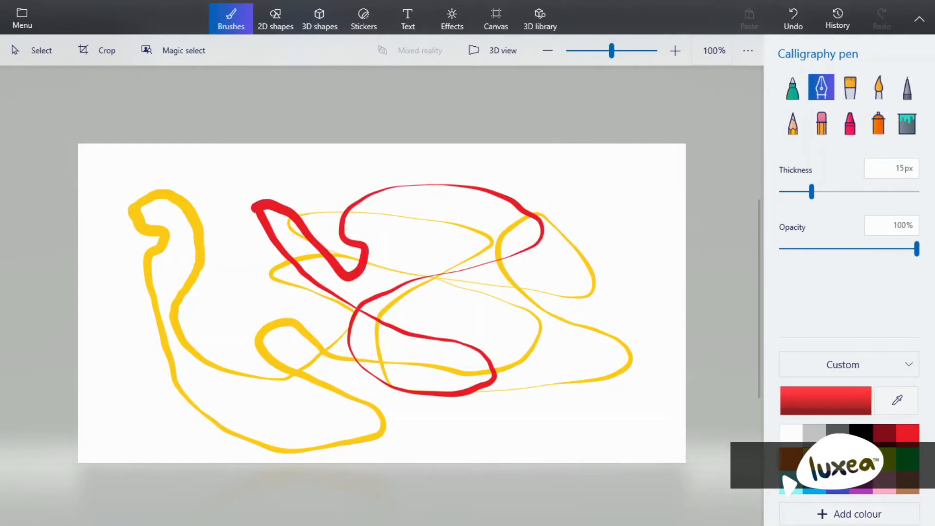
{"action": "left_click", "coordinate": [780, 28]}
{"action": "left_click", "coordinate": [793, 22]}
{"action": "left_click", "coordinate": [793, 20]}
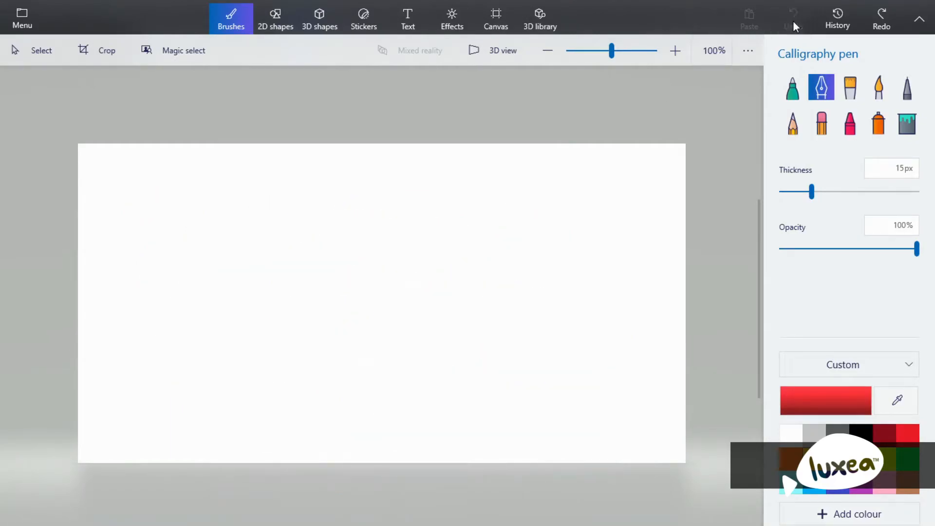
Step: Draw a red calligraphy stroke at 49% opacity and undo it
{"action": "left_click_drag", "start_coordinate": [917, 249], "coordinate": [850, 267]}
{"action": "mouse_move", "coordinate": [291, 225]}
{"action": "left_mouse_down"}
{"action": "mouse_move", "coordinate": [384, 284]}
{"action": "mouse_move", "coordinate": [380, 324]}
{"action": "mouse_move", "coordinate": [311, 335]}
{"action": "mouse_move", "coordinate": [235, 327]}
{"action": "mouse_move", "coordinate": [267, 363]}
{"action": "mouse_move", "coordinate": [523, 390]}
{"action": "mouse_move", "coordinate": [495, 417]}
{"action": "mouse_move", "coordinate": [444, 375]}
{"action": "mouse_move", "coordinate": [516, 322]}
{"action": "mouse_move", "coordinate": [567, 266]}
{"action": "mouse_move", "coordinate": [528, 232]}
{"action": "mouse_move", "coordinate": [471, 226]}
{"action": "mouse_move", "coordinate": [334, 245]}
{"action": "mouse_move", "coordinate": [303, 219]}
{"action": "left_mouse_up"}
{"action": "left_click", "coordinate": [784, 28]}
Step: Set the calligraphy pen to 23 px thickness and 100% opacity, draw a winding red stroke and undo it
{"action": "left_click_drag", "start_coordinate": [812, 192], "coordinate": [846, 192]}
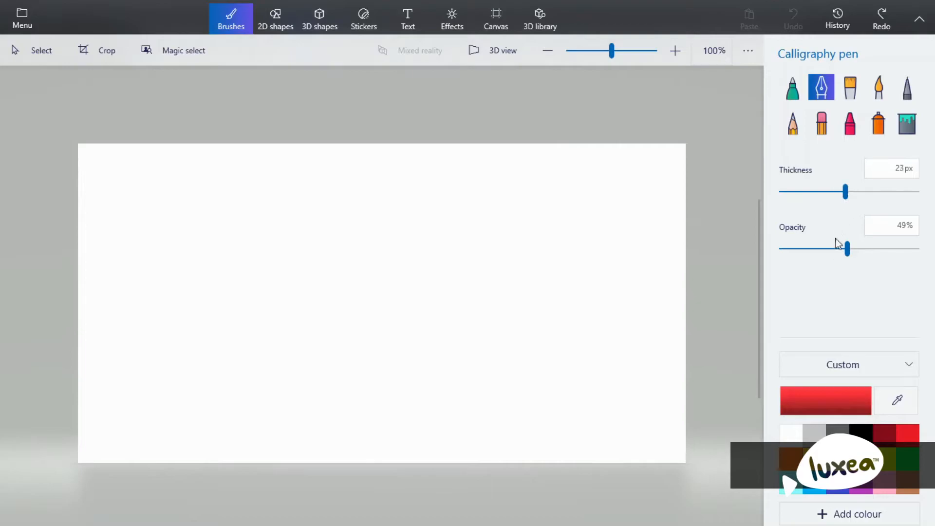
{"action": "left_click_drag", "start_coordinate": [848, 249], "coordinate": [934, 261]}
{"action": "mouse_move", "coordinate": [240, 224]}
{"action": "left_mouse_down"}
{"action": "mouse_move", "coordinate": [415, 289]}
{"action": "mouse_move", "coordinate": [474, 349]}
{"action": "mouse_move", "coordinate": [233, 366]}
{"action": "mouse_move", "coordinate": [410, 412]}
{"action": "mouse_move", "coordinate": [552, 406]}
{"action": "mouse_move", "coordinate": [537, 313]}
{"action": "mouse_move", "coordinate": [416, 256]}
{"action": "mouse_move", "coordinate": [500, 200]}
{"action": "mouse_move", "coordinate": [627, 301]}
{"action": "mouse_move", "coordinate": [424, 335]}
{"action": "left_mouse_up"}
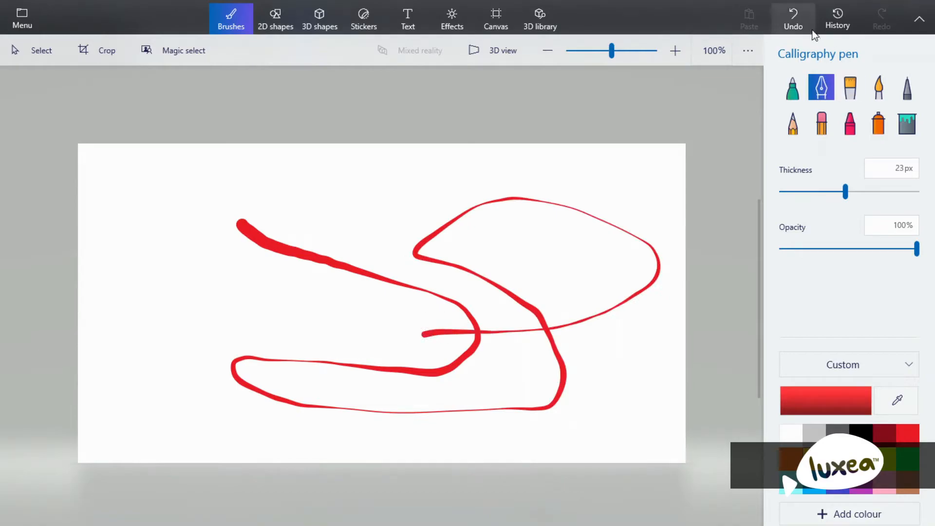
{"action": "left_click", "coordinate": [794, 20]}
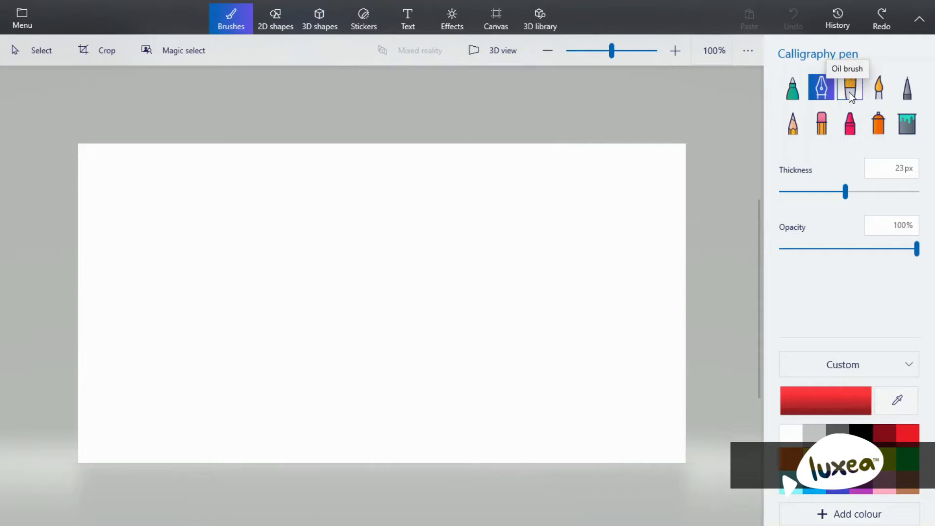
Step: With the 50 px oil brush, paint a winding red stroke, a gold stroke joining its ends and a crossed gold loop beside them
{"action": "left_click", "coordinate": [849, 92]}
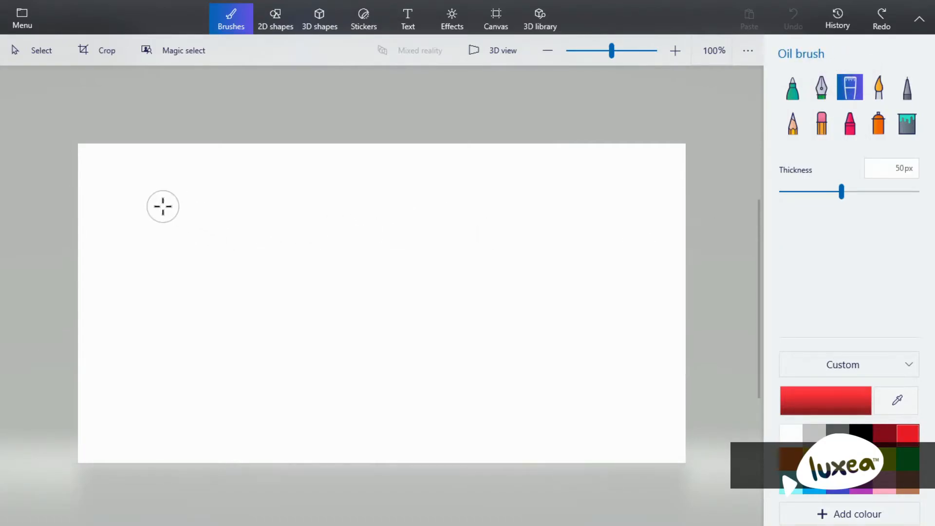
{"action": "mouse_move", "coordinate": [165, 204]}
{"action": "left_mouse_down"}
{"action": "mouse_move", "coordinate": [399, 220]}
{"action": "mouse_move", "coordinate": [438, 241]}
{"action": "mouse_move", "coordinate": [423, 271]}
{"action": "mouse_move", "coordinate": [303, 302]}
{"action": "mouse_move", "coordinate": [286, 320]}
{"action": "mouse_move", "coordinate": [296, 344]}
{"action": "mouse_move", "coordinate": [425, 379]}
{"action": "mouse_move", "coordinate": [499, 383]}
{"action": "left_mouse_up"}
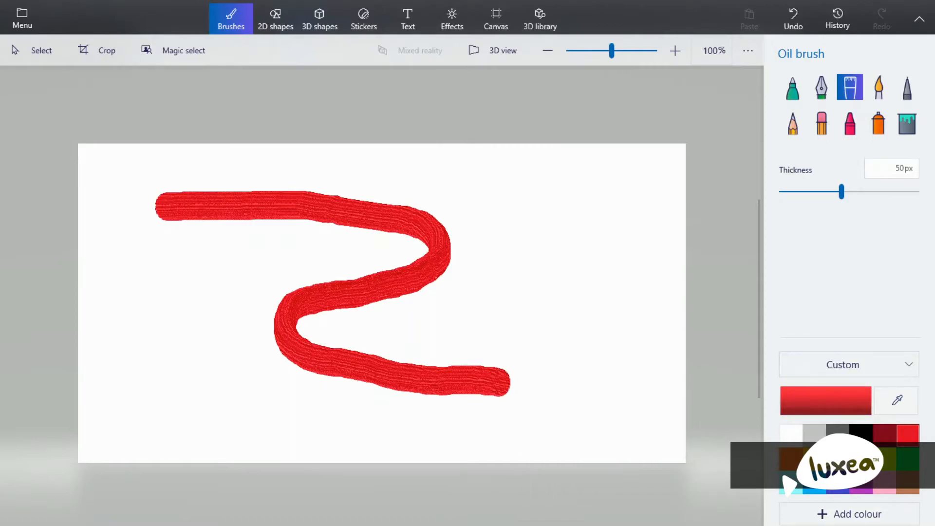
{"action": "left_click", "coordinate": [815, 459]}
{"action": "mouse_move", "coordinate": [504, 383]}
{"action": "left_mouse_down"}
{"action": "mouse_move", "coordinate": [484, 414]}
{"action": "mouse_move", "coordinate": [437, 434]}
{"action": "mouse_move", "coordinate": [359, 441]}
{"action": "mouse_move", "coordinate": [270, 437]}
{"action": "mouse_move", "coordinate": [179, 397]}
{"action": "mouse_move", "coordinate": [156, 350]}
{"action": "mouse_move", "coordinate": [210, 279]}
{"action": "mouse_move", "coordinate": [200, 235]}
{"action": "mouse_move", "coordinate": [156, 203]}
{"action": "left_mouse_up"}
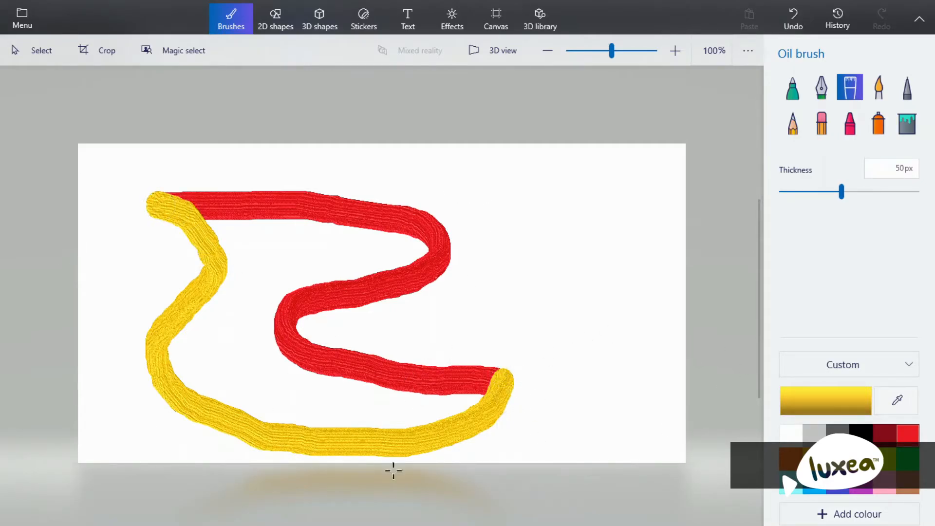
{"action": "mouse_move", "coordinate": [530, 208]}
{"action": "left_mouse_down"}
{"action": "mouse_move", "coordinate": [616, 279]}
{"action": "mouse_move", "coordinate": [626, 311]}
{"action": "mouse_move", "coordinate": [595, 326]}
{"action": "mouse_move", "coordinate": [553, 321]}
{"action": "mouse_move", "coordinate": [549, 306]}
{"action": "mouse_move", "coordinate": [642, 193]}
{"action": "left_mouse_up"}
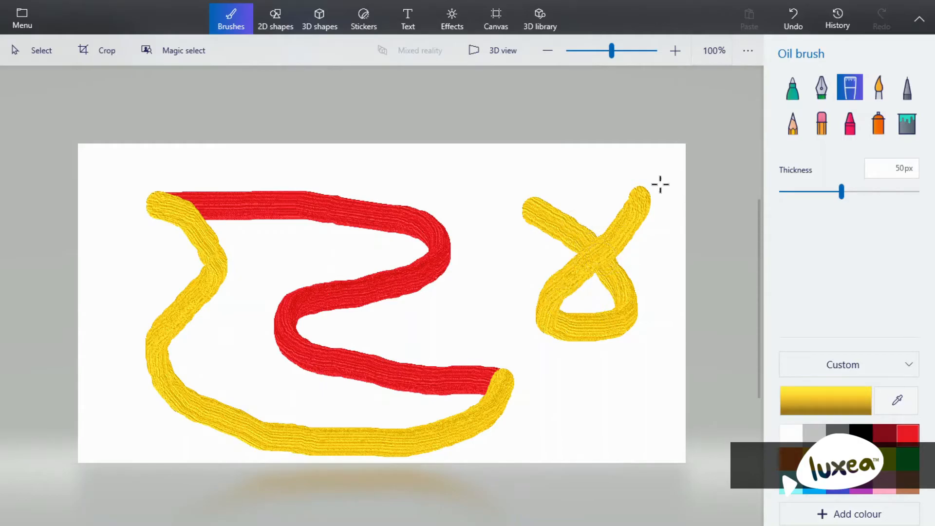
{"action": "mouse_move", "coordinate": [637, 202]}
{"action": "left_mouse_down"}
{"action": "mouse_move", "coordinate": [620, 183]}
{"action": "mouse_move", "coordinate": [540, 202]}
{"action": "left_mouse_up"}
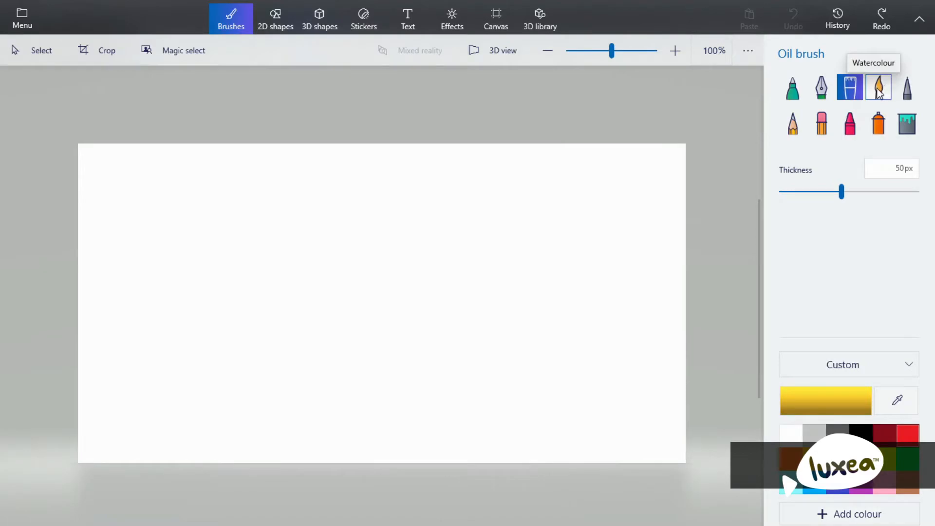
Step: Paint two long crossing gold strokes and a dense dab with the watercolour brush at 50 px thickness and 75% opacity
{"action": "left_click", "coordinate": [880, 91]}
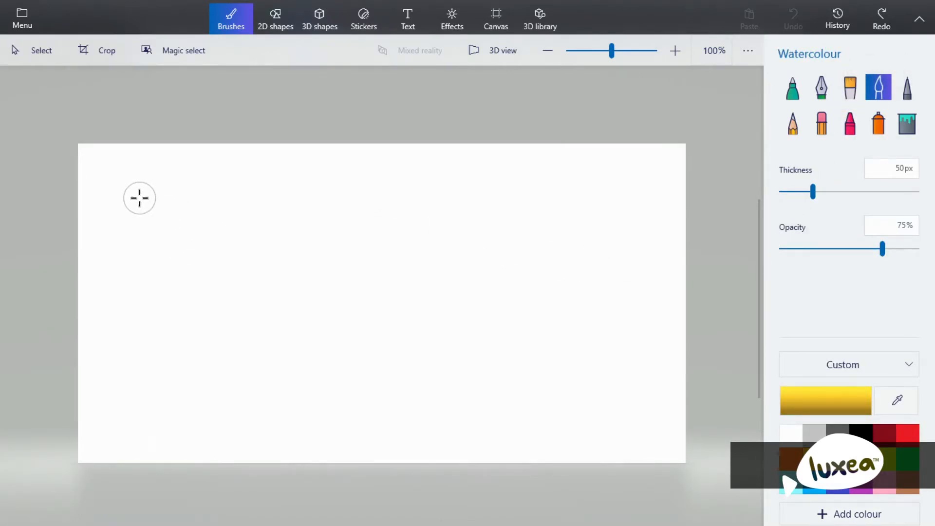
{"action": "mouse_move", "coordinate": [138, 198]}
{"action": "left_mouse_down"}
{"action": "mouse_move", "coordinate": [241, 264]}
{"action": "mouse_move", "coordinate": [265, 302]}
{"action": "mouse_move", "coordinate": [221, 331]}
{"action": "mouse_move", "coordinate": [223, 370]}
{"action": "mouse_move", "coordinate": [301, 394]}
{"action": "mouse_move", "coordinate": [411, 385]}
{"action": "mouse_move", "coordinate": [467, 337]}
{"action": "mouse_move", "coordinate": [457, 292]}
{"action": "mouse_move", "coordinate": [374, 257]}
{"action": "mouse_move", "coordinate": [373, 227]}
{"action": "mouse_move", "coordinate": [359, 233]}
{"action": "mouse_move", "coordinate": [562, 204]}
{"action": "mouse_move", "coordinate": [584, 214]}
{"action": "mouse_move", "coordinate": [628, 281]}
{"action": "mouse_move", "coordinate": [582, 357]}
{"action": "mouse_move", "coordinate": [534, 383]}
{"action": "left_mouse_up"}
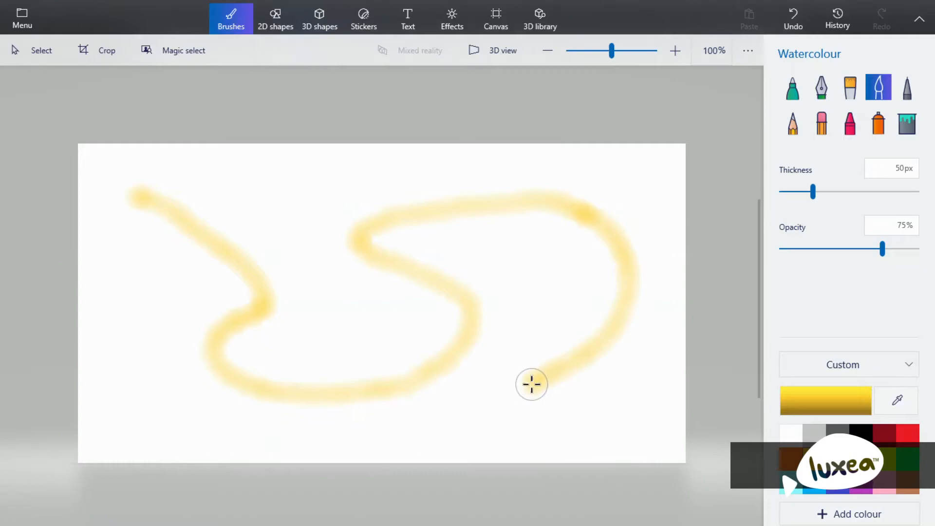
{"action": "mouse_move", "coordinate": [156, 195]}
{"action": "left_mouse_down"}
{"action": "mouse_move", "coordinate": [292, 216]}
{"action": "mouse_move", "coordinate": [409, 326]}
{"action": "mouse_move", "coordinate": [528, 379]}
{"action": "left_mouse_up"}
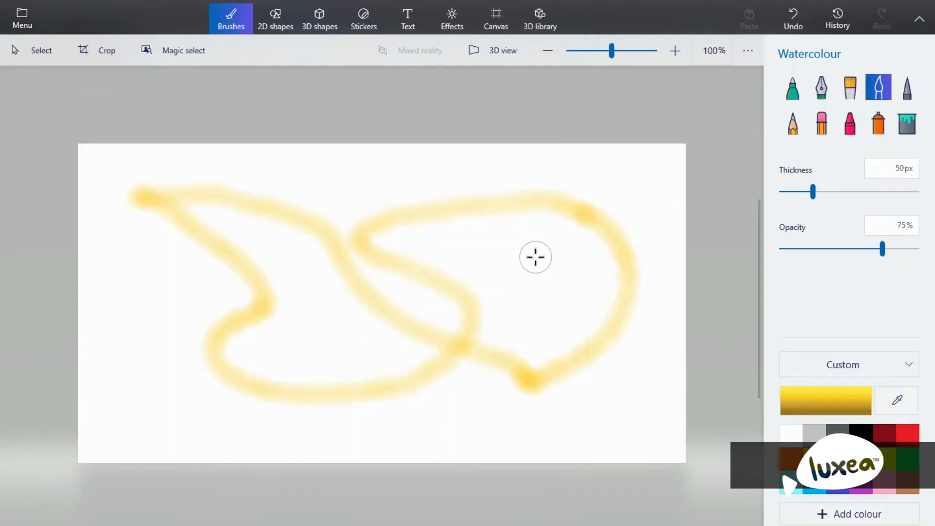
{"action": "mouse_move", "coordinate": [534, 257]}
{"action": "left_mouse_down"}
{"action": "mouse_move", "coordinate": [535, 275]}
{"action": "mouse_move", "coordinate": [528, 271]}
{"action": "mouse_move", "coordinate": [536, 263]}
{"action": "mouse_move", "coordinate": [519, 283]}
{"action": "left_mouse_up"}
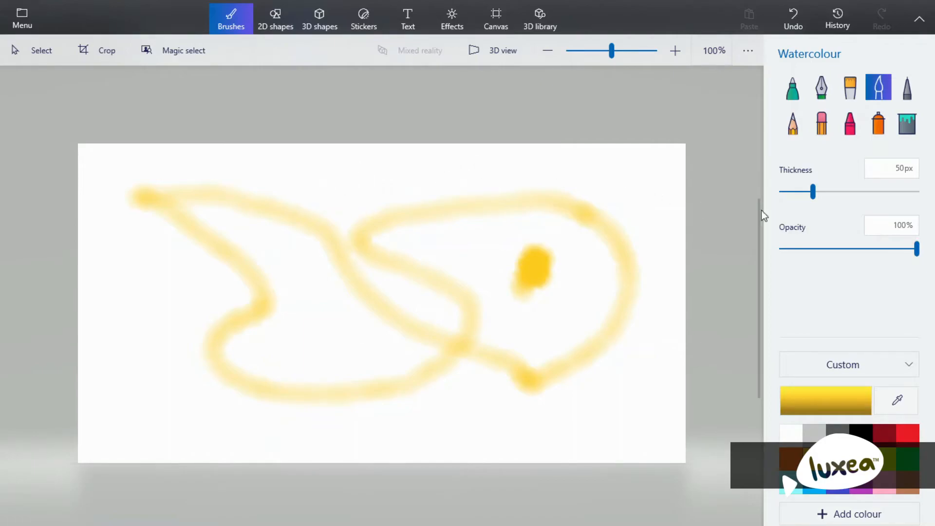
Step: Paint a watercolour stroke at 100% opacity and another at 82 px thickness, and undo all the watercolour strokes
{"action": "left_click_drag", "start_coordinate": [296, 170], "coordinate": [487, 183]}
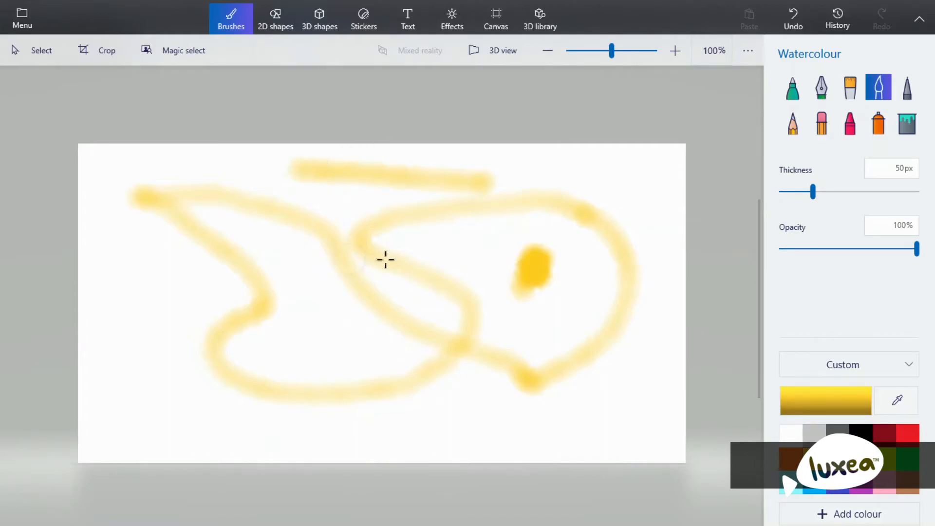
{"action": "left_click_drag", "start_coordinate": [814, 192], "coordinate": [835, 192]}
{"action": "mouse_move", "coordinate": [116, 309]}
{"action": "left_mouse_down"}
{"action": "mouse_move", "coordinate": [112, 334]}
{"action": "mouse_move", "coordinate": [125, 378]}
{"action": "mouse_move", "coordinate": [176, 402]}
{"action": "mouse_move", "coordinate": [200, 423]}
{"action": "left_mouse_up"}
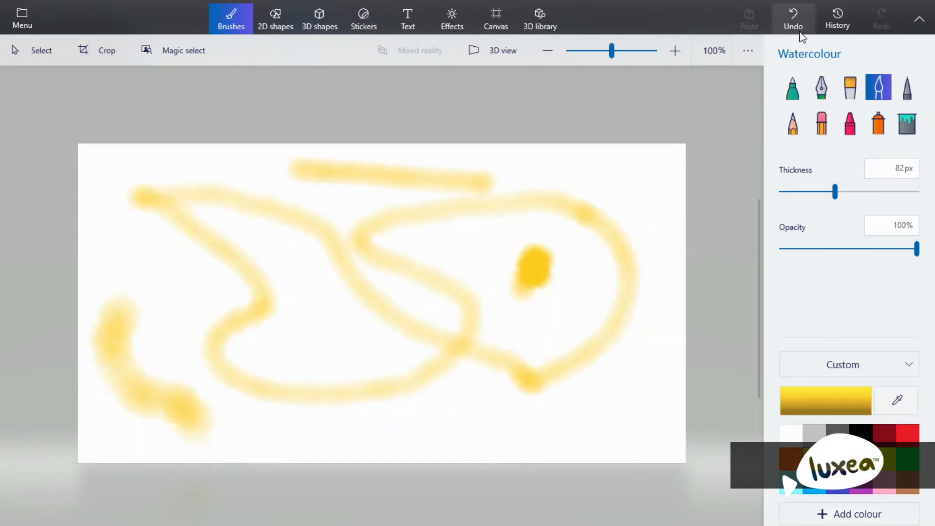
{"action": "left_click", "coordinate": [793, 18]}
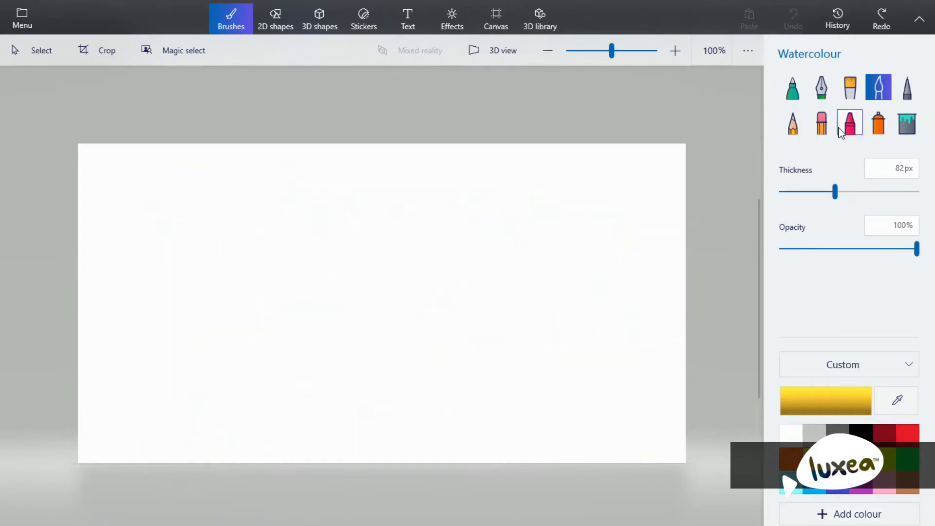
Step: Draw a winding gold stroke with the pixel pen at 5 px thickness and 100% opacity, and inspect its edges up close
{"action": "left_click", "coordinate": [905, 91]}
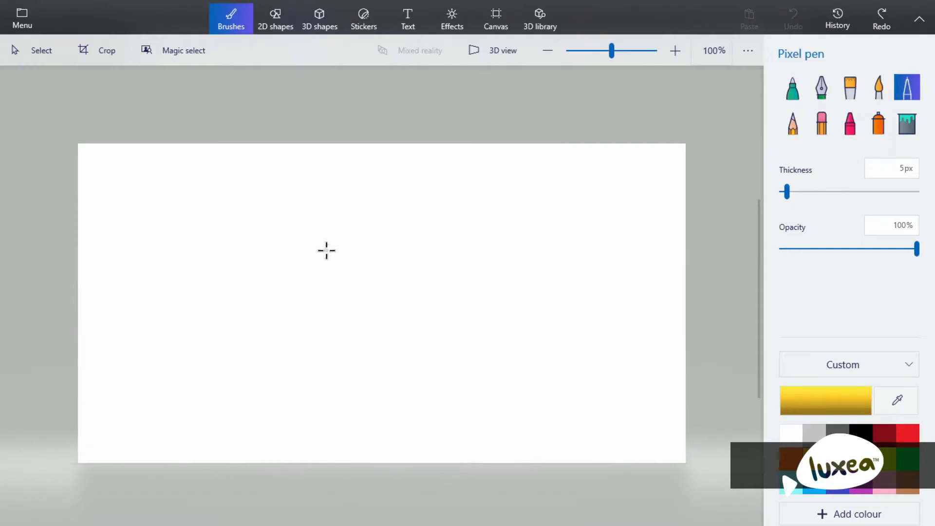
{"action": "scroll", "coordinate": [326, 251], "scroll_direction": "up", "scroll_amount": 4}
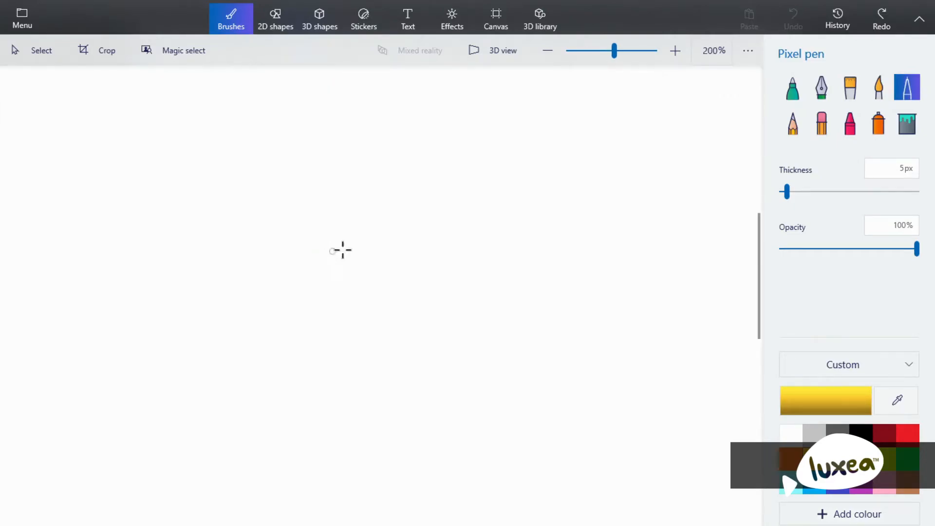
{"action": "mouse_move", "coordinate": [273, 208]}
{"action": "left_mouse_down"}
{"action": "mouse_move", "coordinate": [327, 274]}
{"action": "mouse_move", "coordinate": [329, 291]}
{"action": "mouse_move", "coordinate": [288, 301]}
{"action": "mouse_move", "coordinate": [304, 347]}
{"action": "mouse_move", "coordinate": [361, 350]}
{"action": "left_mouse_up"}
{"action": "scroll", "coordinate": [321, 305], "scroll_direction": "up", "scroll_amount": 6}
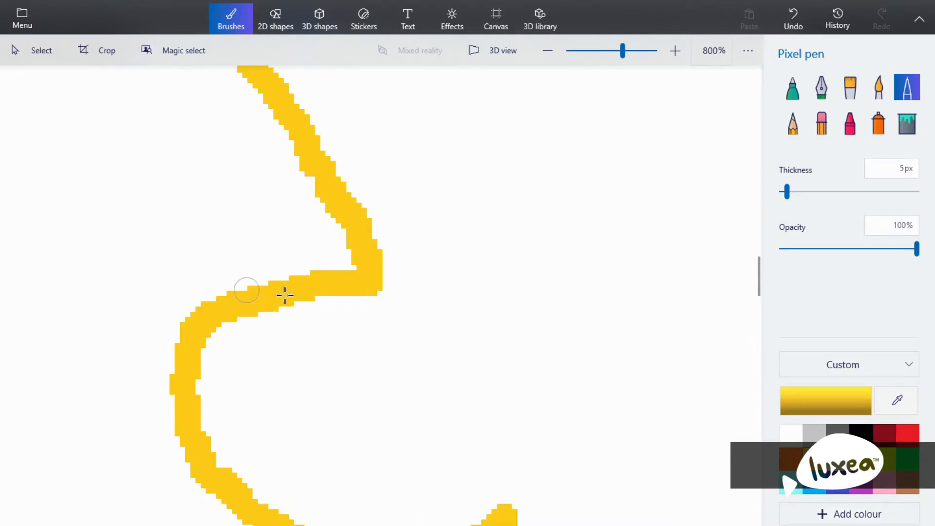
{"action": "scroll", "coordinate": [319, 285], "scroll_direction": "down", "scroll_amount": 8}
{"action": "scroll", "coordinate": [318, 283], "scroll_direction": "up", "scroll_amount": 2}
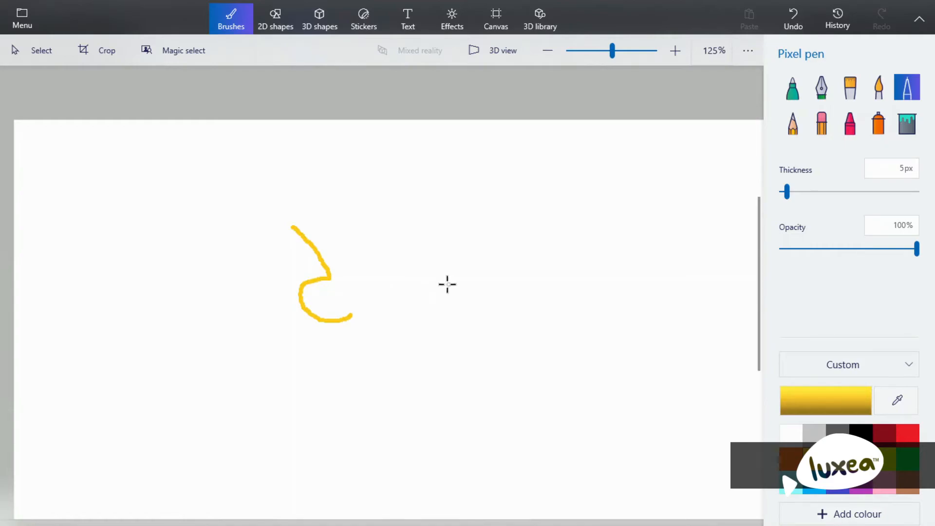
Step: Draw a red pixel pen stroke starting at the gold stroke's lower end, and undo both strokes
{"action": "right_click", "coordinate": [424, 283]}
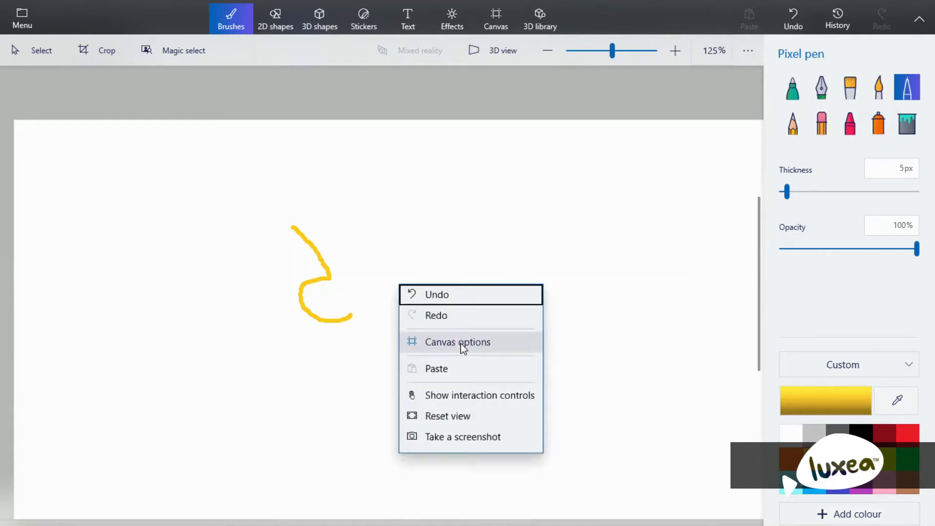
{"action": "left_click", "coordinate": [466, 421]}
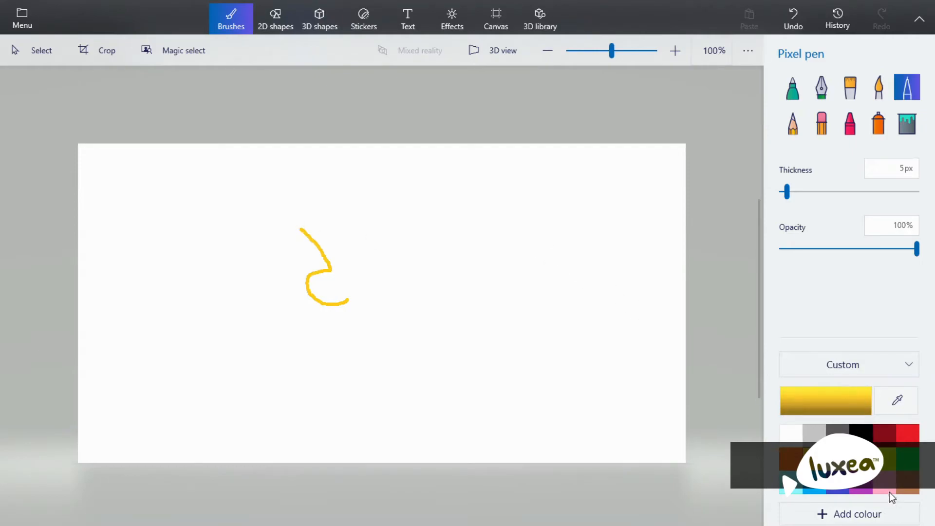
{"action": "left_click", "coordinate": [909, 436]}
{"action": "mouse_move", "coordinate": [347, 295]}
{"action": "left_mouse_down"}
{"action": "mouse_move", "coordinate": [370, 304]}
{"action": "mouse_move", "coordinate": [377, 268]}
{"action": "mouse_move", "coordinate": [322, 199]}
{"action": "mouse_move", "coordinate": [307, 221]}
{"action": "mouse_move", "coordinate": [418, 250]}
{"action": "mouse_move", "coordinate": [434, 293]}
{"action": "mouse_move", "coordinate": [348, 284]}
{"action": "mouse_move", "coordinate": [329, 253]}
{"action": "mouse_move", "coordinate": [316, 269]}
{"action": "left_mouse_up"}
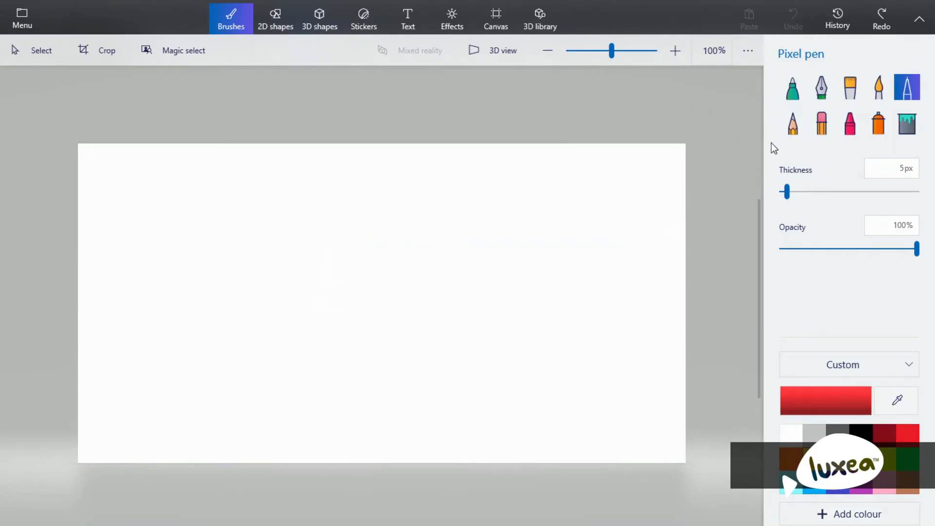
Step: With the red pencil at 6 px thickness and 100% opacity, write "Hello" near the canvas's upper-left corner and a smaller "Hello" beside it
{"action": "left_click", "coordinate": [793, 125]}
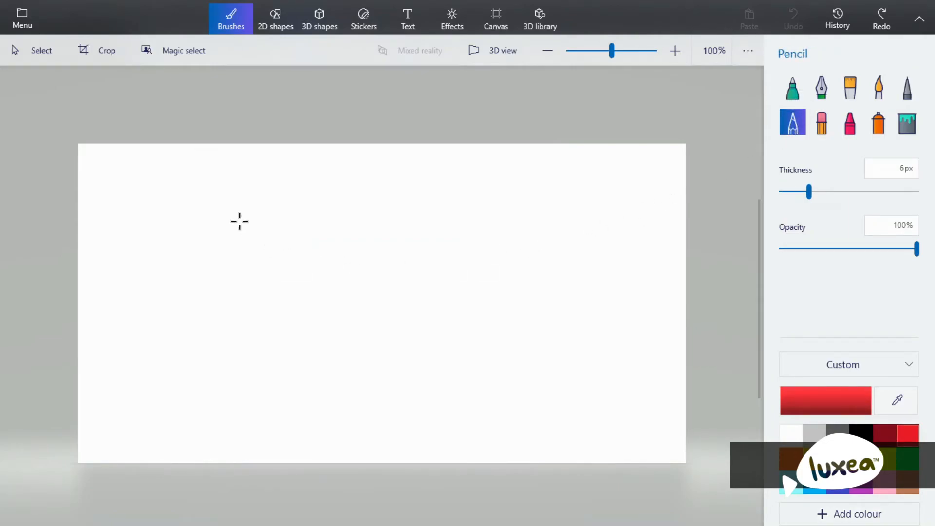
{"action": "mouse_move", "coordinate": [123, 181]}
{"action": "left_mouse_down"}
{"action": "mouse_move", "coordinate": [124, 228]}
{"action": "mouse_move", "coordinate": [126, 207]}
{"action": "mouse_move", "coordinate": [156, 201]}
{"action": "mouse_move", "coordinate": [165, 239]}
{"action": "mouse_move", "coordinate": [185, 229]}
{"action": "left_mouse_up"}
{"action": "mouse_move", "coordinate": [193, 183]}
{"action": "left_mouse_down"}
{"action": "mouse_move", "coordinate": [212, 242]}
{"action": "mouse_move", "coordinate": [251, 235]}
{"action": "mouse_move", "coordinate": [268, 213]}
{"action": "left_mouse_up"}
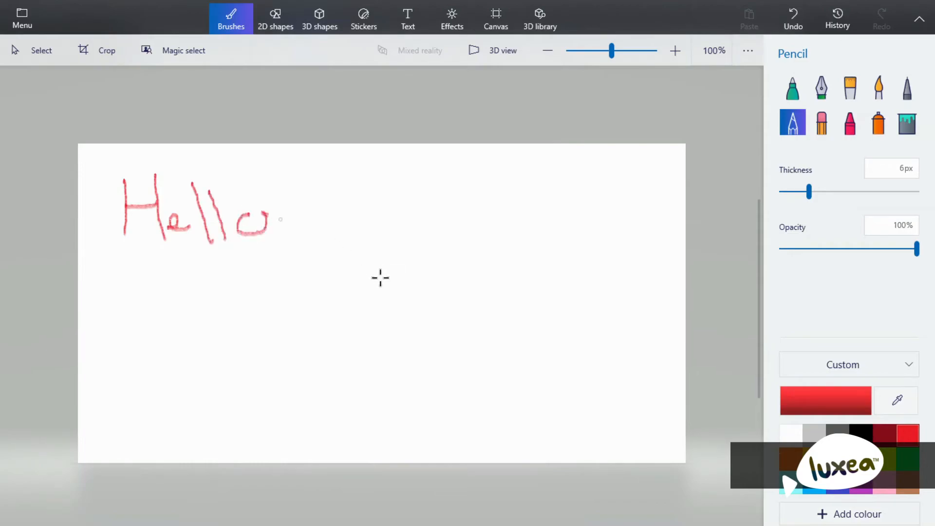
{"action": "mouse_move", "coordinate": [361, 183]}
{"action": "left_mouse_down"}
{"action": "mouse_move", "coordinate": [361, 232]}
{"action": "mouse_move", "coordinate": [361, 209]}
{"action": "mouse_move", "coordinate": [373, 209]}
{"action": "mouse_move", "coordinate": [376, 190]}
{"action": "mouse_move", "coordinate": [375, 223]}
{"action": "mouse_move", "coordinate": [386, 214]}
{"action": "mouse_move", "coordinate": [381, 207]}
{"action": "mouse_move", "coordinate": [390, 224]}
{"action": "left_mouse_up"}
{"action": "left_click_drag", "start_coordinate": [397, 192], "coordinate": [397, 226]}
{"action": "mouse_move", "coordinate": [405, 194]}
{"action": "left_mouse_down"}
{"action": "mouse_move", "coordinate": [404, 227]}
{"action": "mouse_move", "coordinate": [418, 213]}
{"action": "left_mouse_up"}
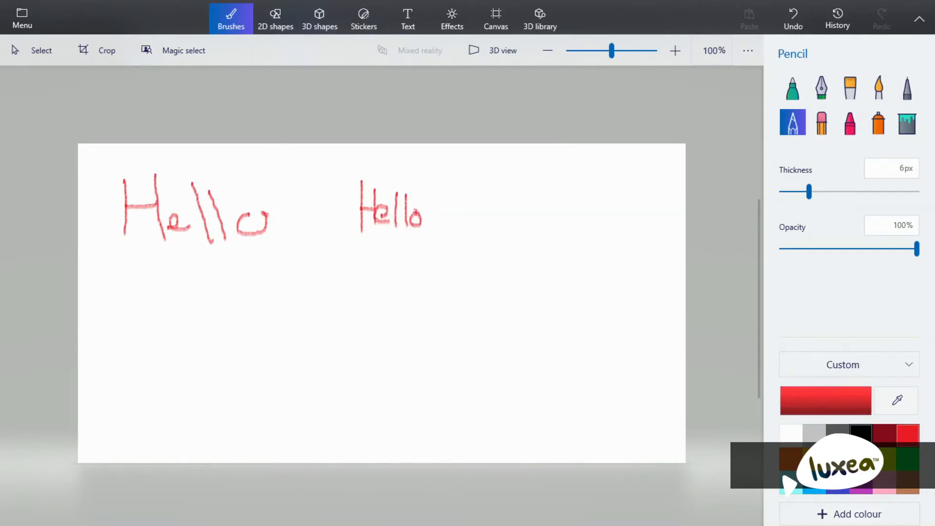
Step: Write a black "H" with the pencil beside the smaller red "Hello", and undo all the pencil writing
{"action": "left_click", "coordinate": [861, 434]}
{"action": "mouse_move", "coordinate": [484, 188]}
{"action": "left_mouse_down"}
{"action": "mouse_move", "coordinate": [484, 225]}
{"action": "mouse_move", "coordinate": [486, 212]}
{"action": "mouse_move", "coordinate": [511, 204]}
{"action": "mouse_move", "coordinate": [512, 224]}
{"action": "left_mouse_up"}
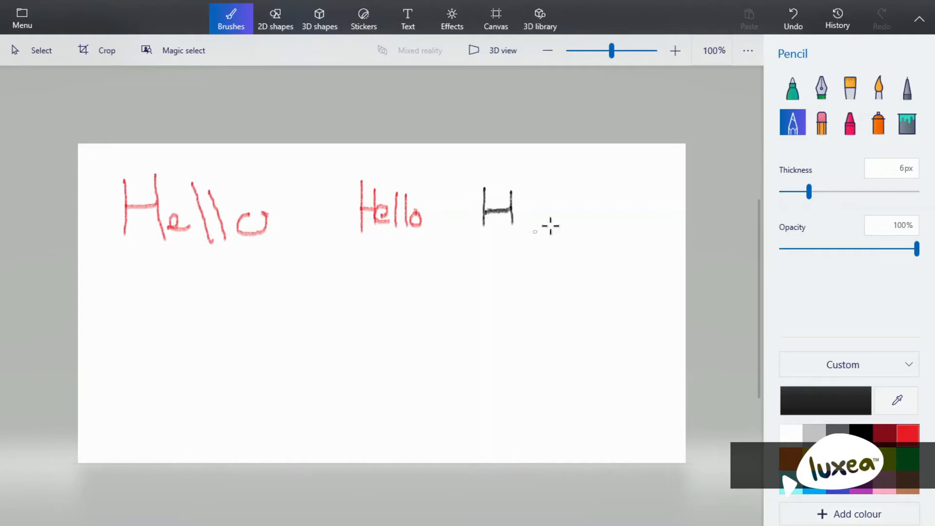
{"action": "left_click", "coordinate": [791, 20]}
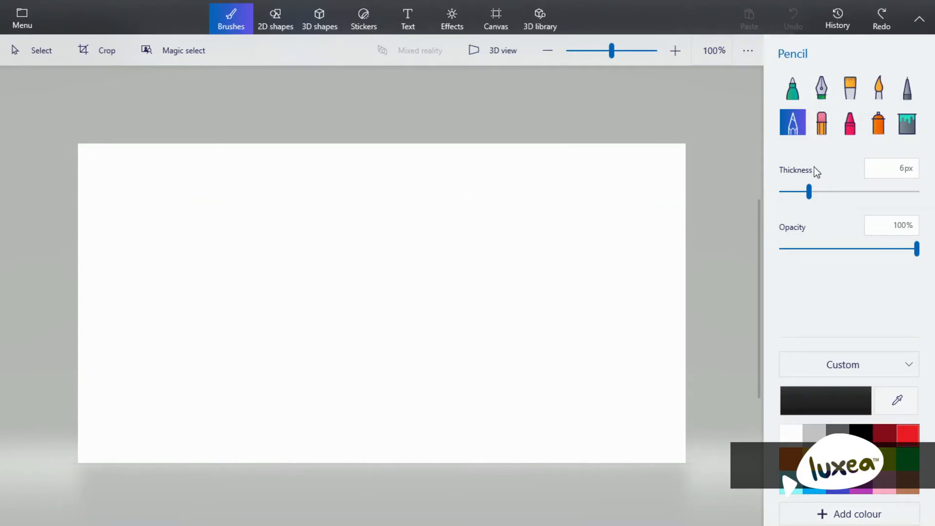
Step: Draw three vertical black pencil lines side by side at 8 px, 10 px and 6 px thickness, and compare them up close
{"action": "left_click_drag", "start_coordinate": [808, 200], "coordinate": [863, 193]}
{"action": "left_click_drag", "start_coordinate": [112, 191], "coordinate": [114, 268]}
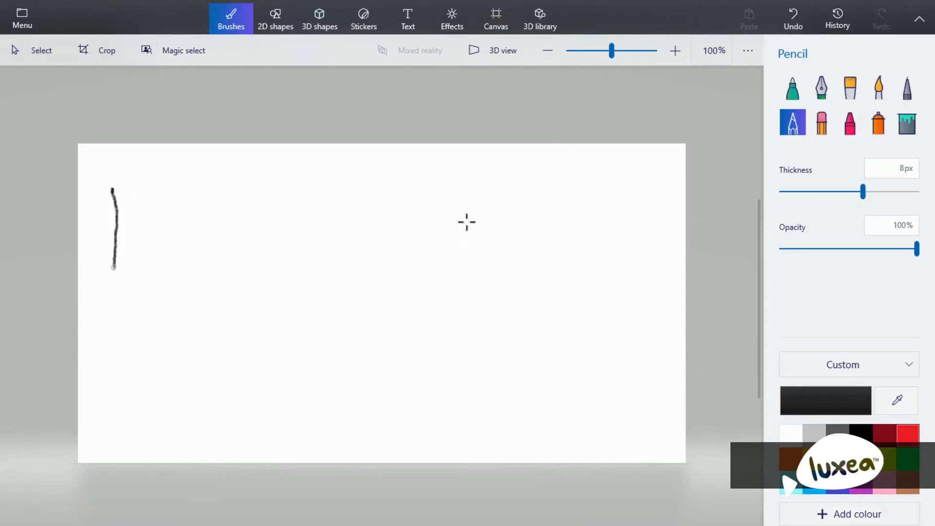
{"action": "left_click_drag", "start_coordinate": [868, 193], "coordinate": [934, 227]}
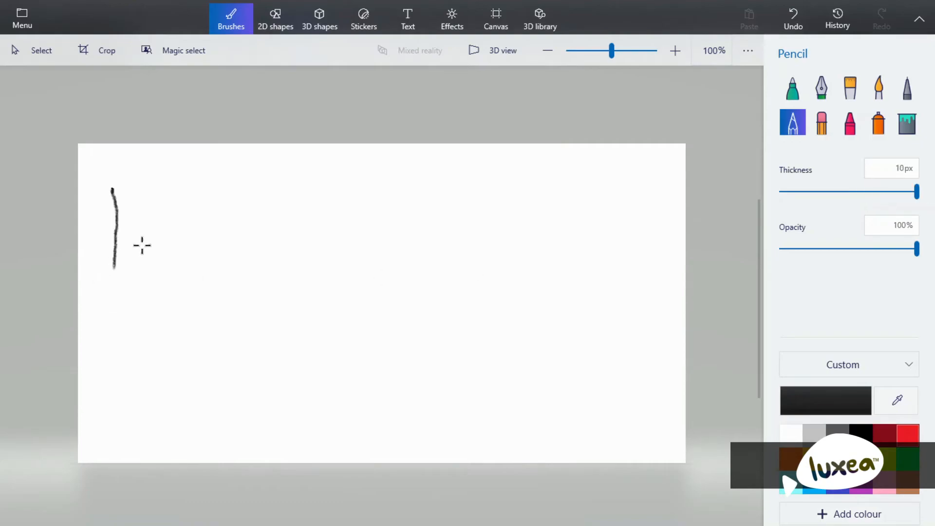
{"action": "left_click_drag", "start_coordinate": [151, 205], "coordinate": [152, 272]}
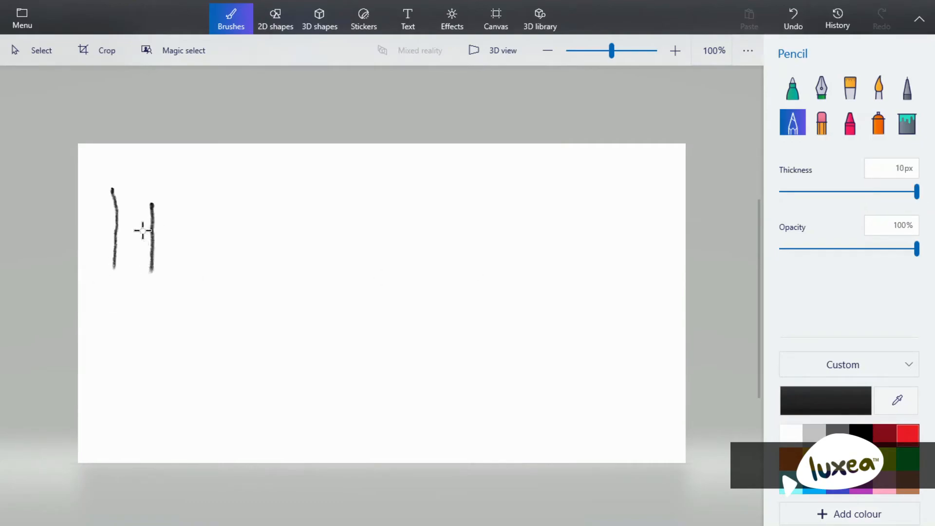
{"action": "left_click_drag", "start_coordinate": [917, 192], "coordinate": [804, 206]}
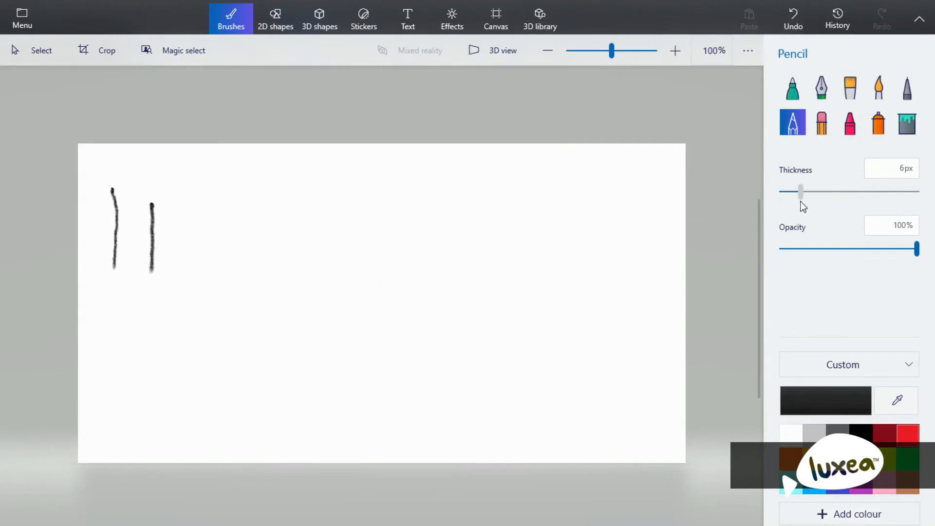
{"action": "left_click_drag", "start_coordinate": [201, 202], "coordinate": [203, 274]}
{"action": "scroll", "coordinate": [152, 244], "scroll_direction": "up", "scroll_amount": 5}
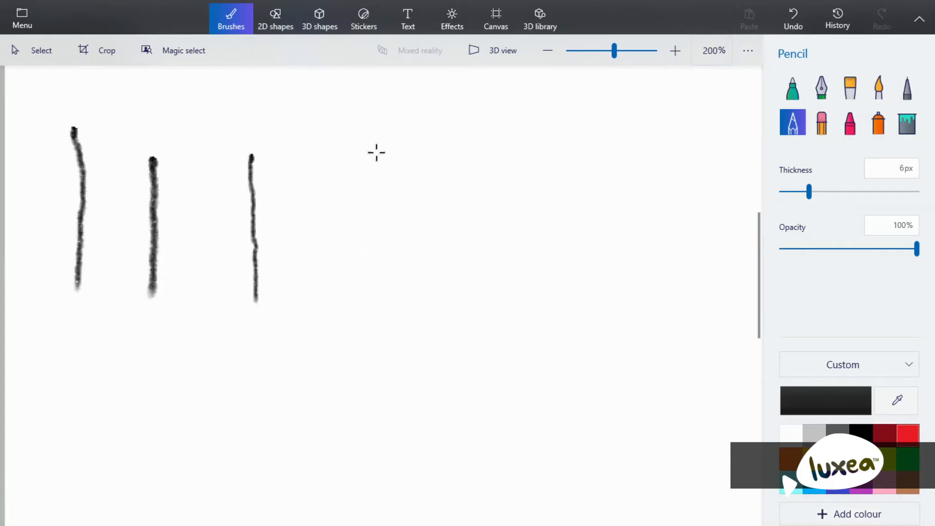
{"action": "right_click", "coordinate": [512, 267]}
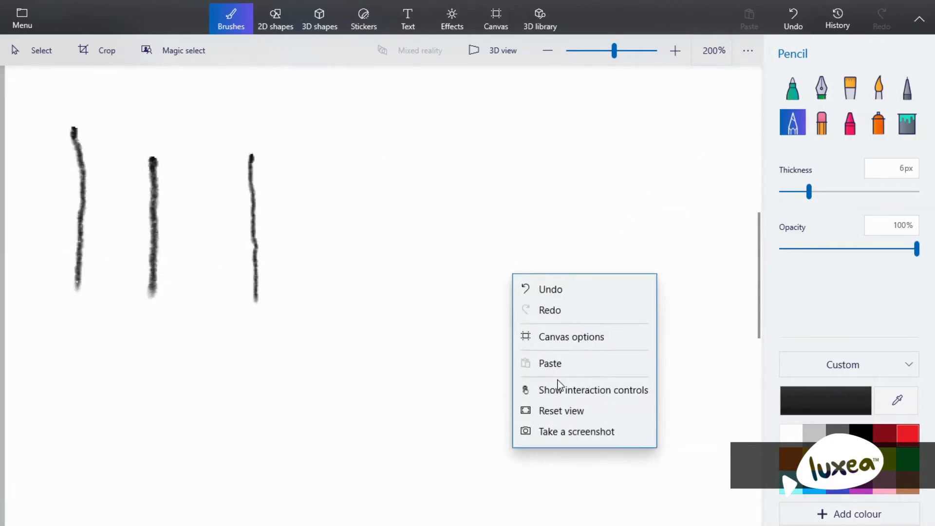
{"action": "left_click", "coordinate": [550, 410]}
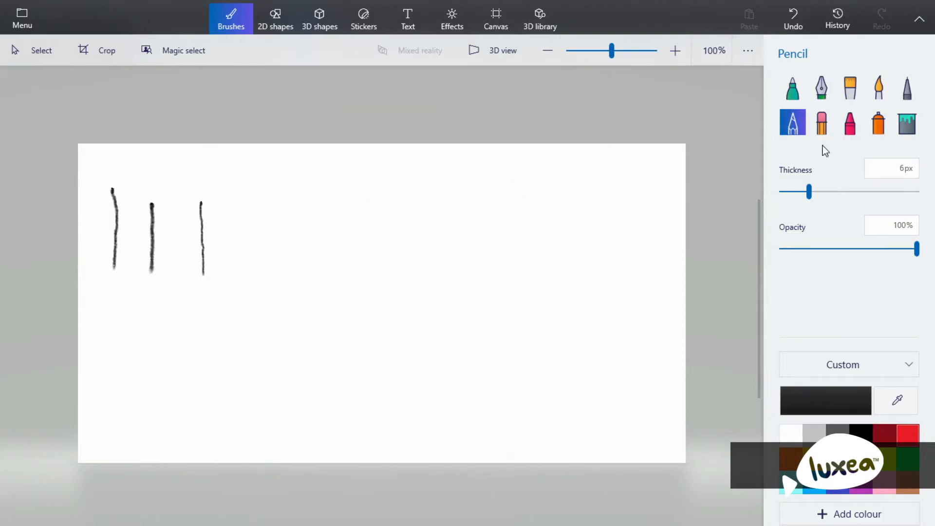
Step: Undo the three vertical pencil lines
{"action": "key", "text": "ctrl+z"}
{"action": "key", "text": "ctrl+z"}
{"action": "key", "text": "ctrl+z"}
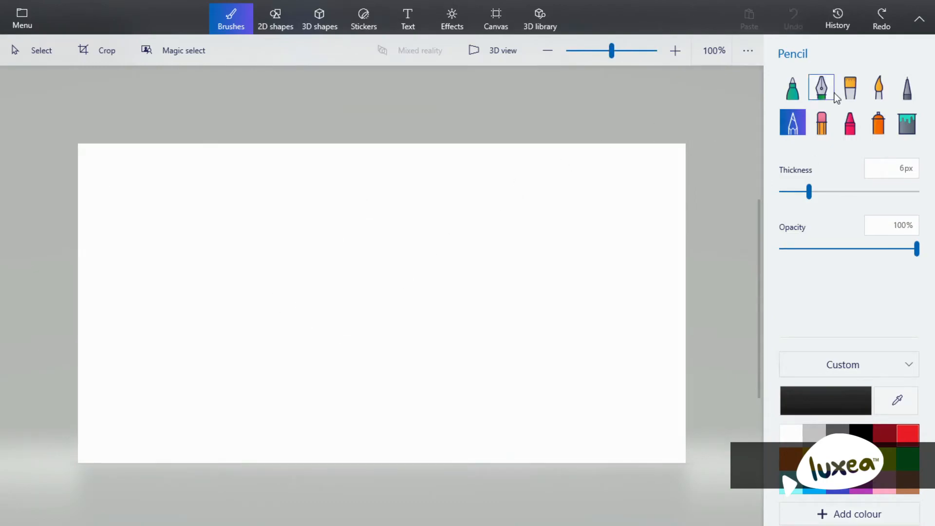
Step: Draw a closed black car outline with the marker at 35 px thickness on the canvas's lower half
{"action": "left_click", "coordinate": [822, 126]}
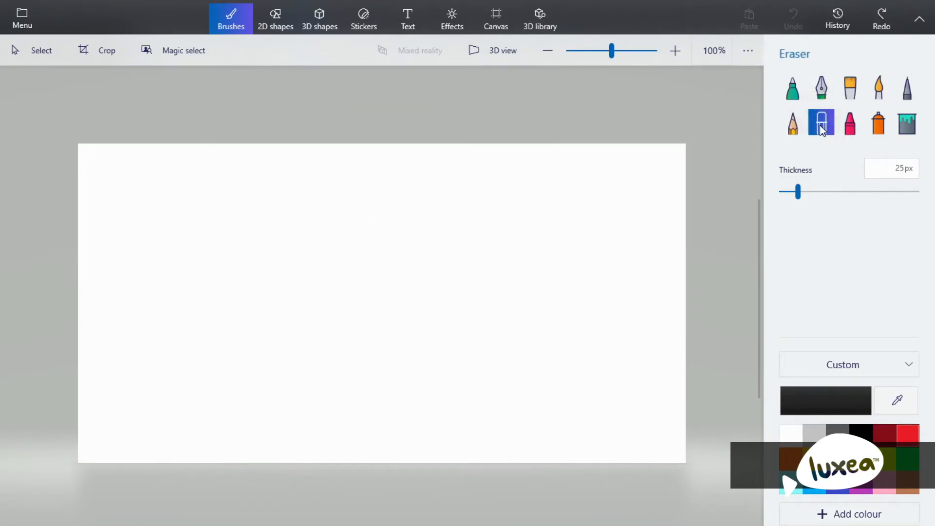
{"action": "left_click", "coordinate": [793, 90]}
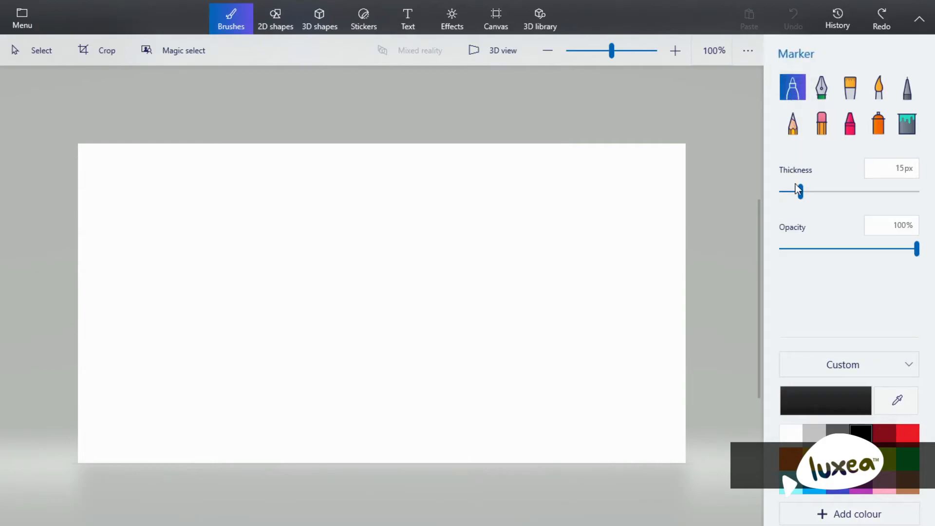
{"action": "left_click_drag", "start_coordinate": [799, 192], "coordinate": [829, 193]}
{"action": "mouse_move", "coordinate": [208, 362]}
{"action": "left_mouse_down"}
{"action": "mouse_move", "coordinate": [203, 318]}
{"action": "mouse_move", "coordinate": [275, 313]}
{"action": "mouse_move", "coordinate": [289, 278]}
{"action": "mouse_move", "coordinate": [318, 276]}
{"action": "mouse_move", "coordinate": [350, 302]}
{"action": "mouse_move", "coordinate": [351, 321]}
{"action": "mouse_move", "coordinate": [440, 322]}
{"action": "mouse_move", "coordinate": [443, 391]}
{"action": "mouse_move", "coordinate": [411, 395]}
{"action": "mouse_move", "coordinate": [362, 359]}
{"action": "mouse_move", "coordinate": [330, 389]}
{"action": "mouse_move", "coordinate": [265, 390]}
{"action": "mouse_move", "coordinate": [275, 368]}
{"action": "mouse_move", "coordinate": [264, 354]}
{"action": "mouse_move", "coordinate": [249, 358]}
{"action": "mouse_move", "coordinate": [226, 402]}
{"action": "mouse_move", "coordinate": [200, 366]}
{"action": "left_mouse_up"}
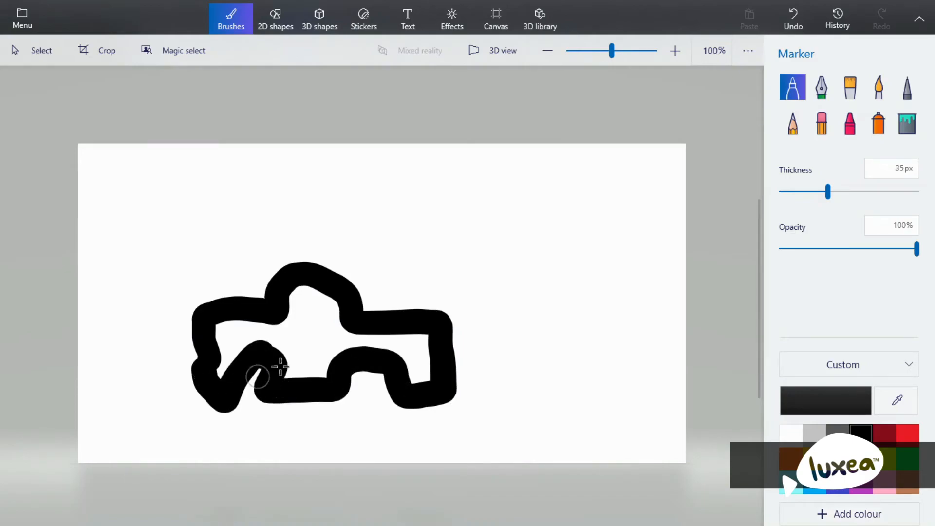
Step: Erase the car outline's lower-left part around the wheel arch with the eraser at 56 px thickness
{"action": "left_click", "coordinate": [821, 122]}
{"action": "mouse_move", "coordinate": [800, 195]}
{"action": "left_mouse_down"}
{"action": "mouse_move", "coordinate": [829, 192]}
{"action": "mouse_move", "coordinate": [802, 192]}
{"action": "left_mouse_up"}
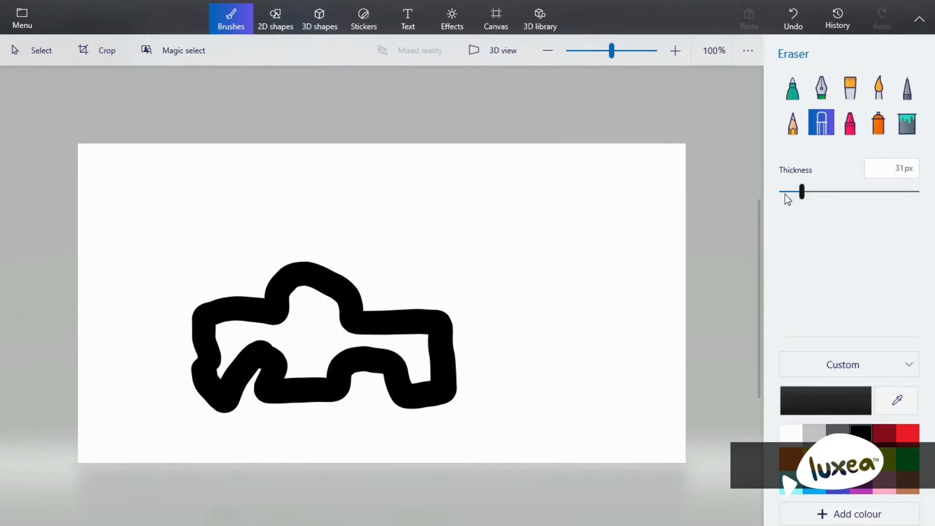
{"action": "left_click_drag", "start_coordinate": [802, 192], "coordinate": [819, 194]}
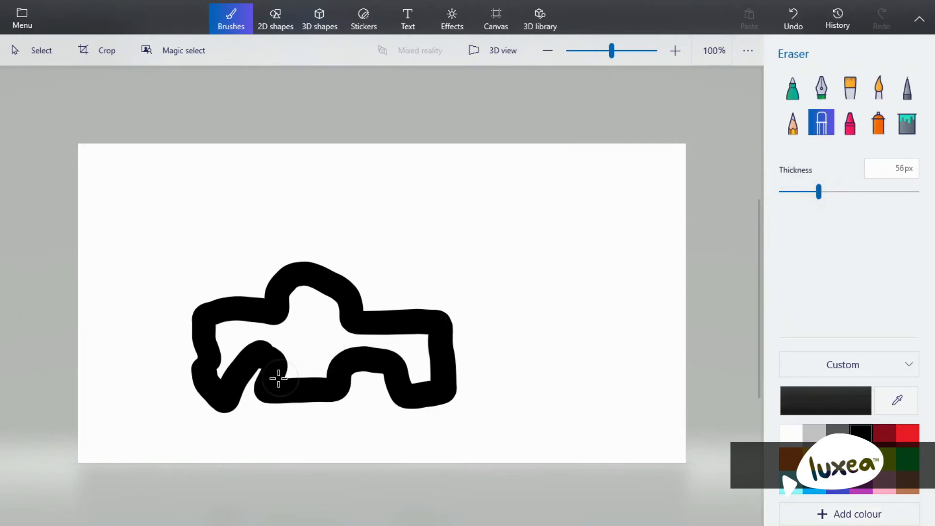
{"action": "mouse_move", "coordinate": [267, 382]}
{"action": "left_mouse_down"}
{"action": "mouse_move", "coordinate": [272, 355]}
{"action": "mouse_move", "coordinate": [251, 359]}
{"action": "mouse_move", "coordinate": [240, 387]}
{"action": "mouse_move", "coordinate": [217, 392]}
{"action": "mouse_move", "coordinate": [207, 373]}
{"action": "mouse_move", "coordinate": [282, 395]}
{"action": "mouse_move", "coordinate": [286, 384]}
{"action": "mouse_move", "coordinate": [316, 389]}
{"action": "mouse_move", "coordinate": [275, 390]}
{"action": "mouse_move", "coordinate": [263, 354]}
{"action": "left_mouse_up"}
Step: Redraw the erased wheel arch with the 35 px black marker and add two wheels under the car
{"action": "left_click", "coordinate": [792, 87]}
{"action": "mouse_move", "coordinate": [233, 363]}
{"action": "left_mouse_down"}
{"action": "mouse_move", "coordinate": [224, 391]}
{"action": "mouse_move", "coordinate": [210, 389]}
{"action": "mouse_move", "coordinate": [210, 351]}
{"action": "left_mouse_up"}
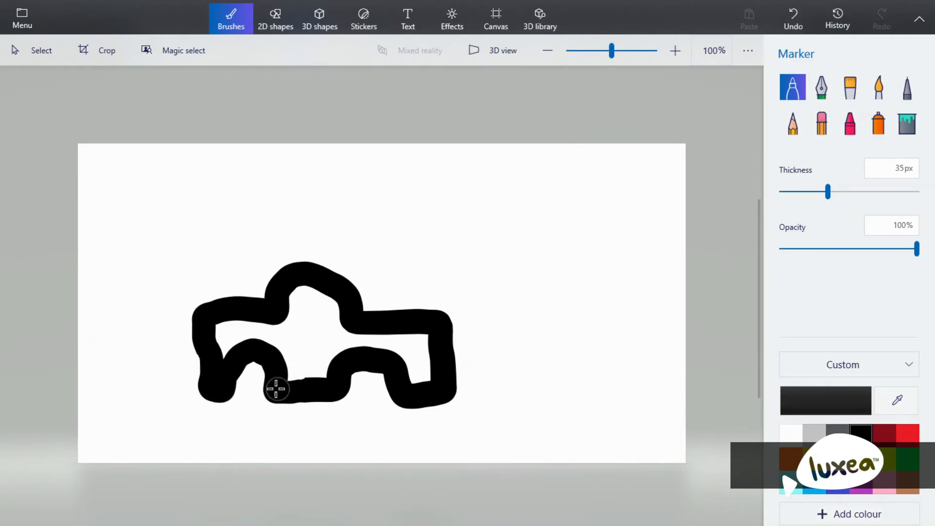
{"action": "left_click_drag", "start_coordinate": [236, 389], "coordinate": [251, 382]}
{"action": "mouse_move", "coordinate": [392, 396]}
{"action": "left_mouse_down"}
{"action": "mouse_move", "coordinate": [345, 396]}
{"action": "mouse_move", "coordinate": [380, 392]}
{"action": "left_mouse_up"}
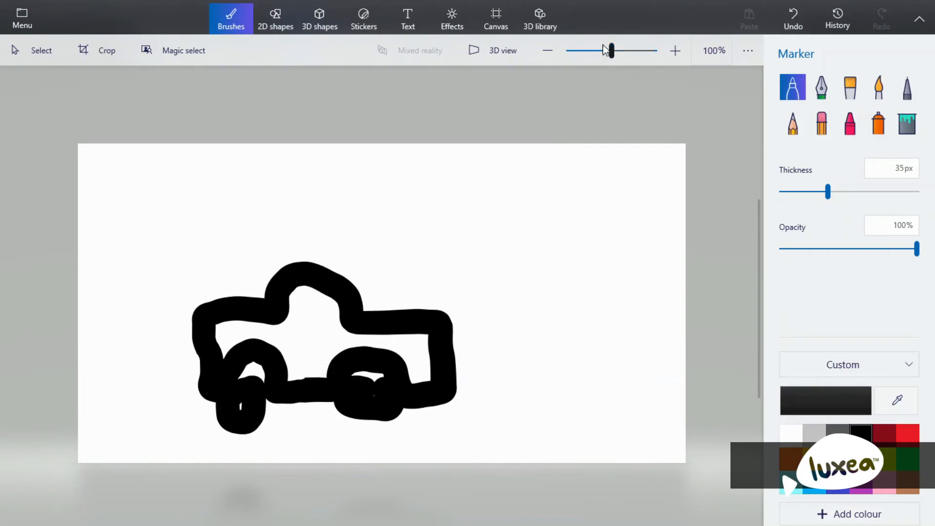
Step: Undo the wheels, the redrawn arch, the erasing and the car outline to clear the canvas
{"action": "left_click", "coordinate": [795, 20]}
{"action": "left_click", "coordinate": [797, 21]}
{"action": "left_click", "coordinate": [797, 20]}
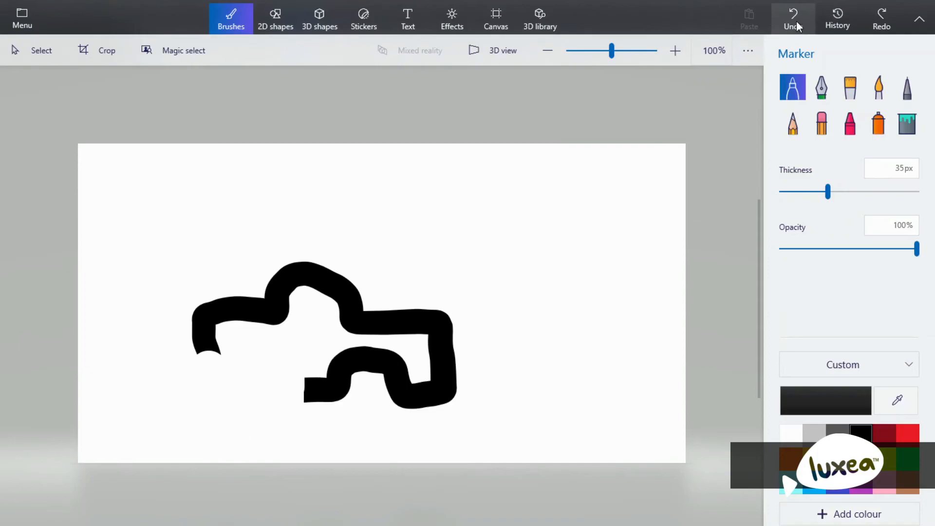
{"action": "left_click", "coordinate": [797, 20]}
{"action": "left_click", "coordinate": [796, 21]}
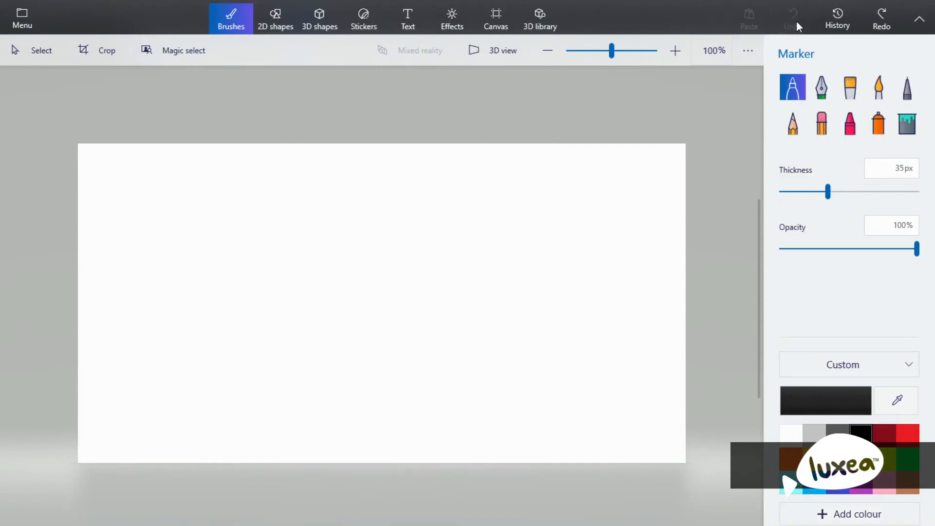
Step: With the 20 px crayon at 100% opacity, draw a looping red stroke and a winding gold stroke continuing from its end
{"action": "left_click", "coordinate": [855, 126]}
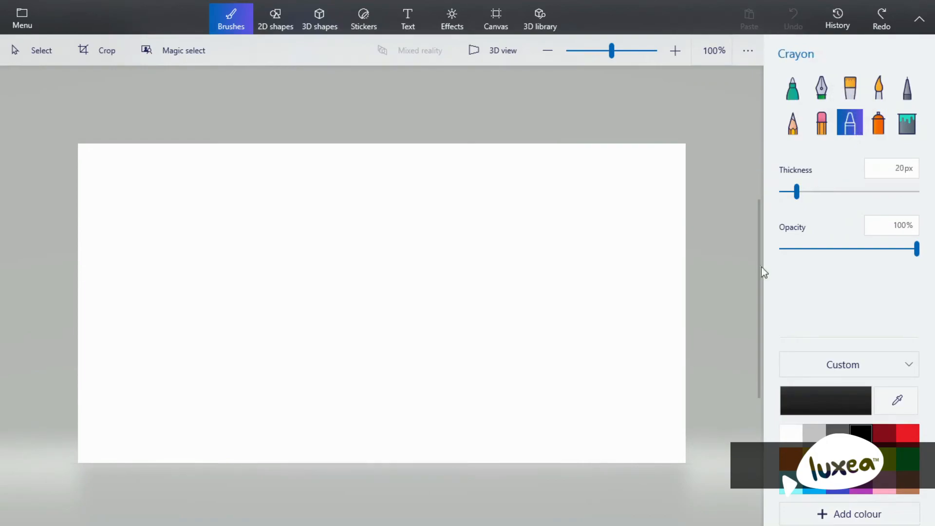
{"action": "left_click", "coordinate": [905, 438]}
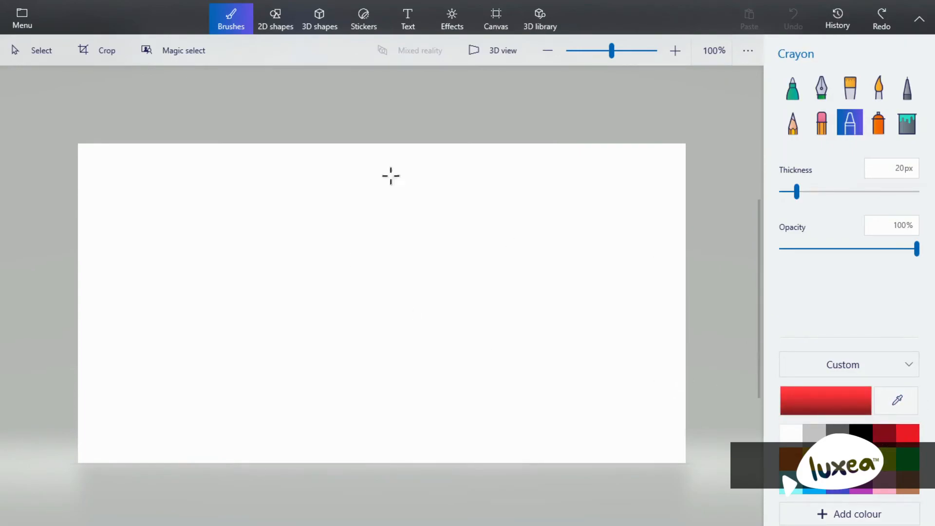
{"action": "mouse_move", "coordinate": [160, 208]}
{"action": "left_mouse_down"}
{"action": "mouse_move", "coordinate": [305, 276]}
{"action": "mouse_move", "coordinate": [328, 307]}
{"action": "mouse_move", "coordinate": [240, 315]}
{"action": "mouse_move", "coordinate": [197, 261]}
{"action": "mouse_move", "coordinate": [276, 225]}
{"action": "mouse_move", "coordinate": [350, 209]}
{"action": "mouse_move", "coordinate": [418, 306]}
{"action": "mouse_move", "coordinate": [429, 359]}
{"action": "left_mouse_up"}
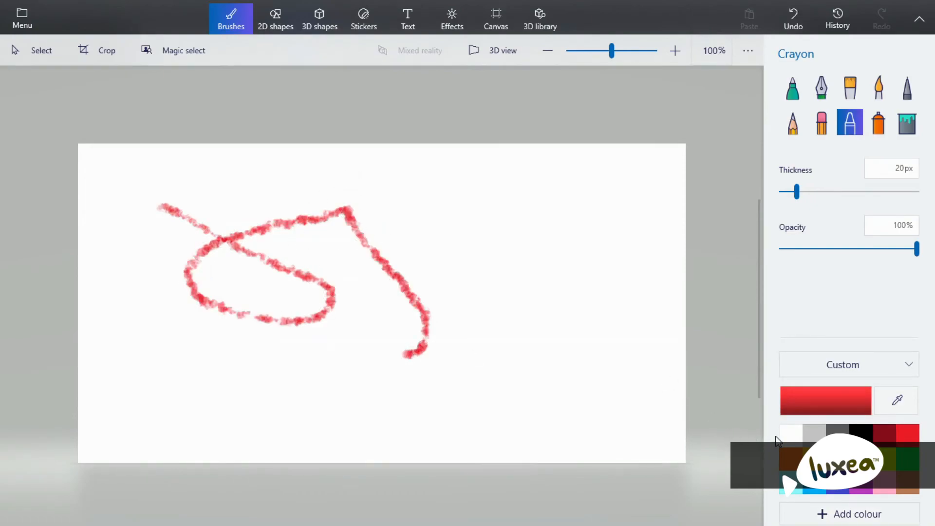
{"action": "left_click", "coordinate": [815, 459]}
{"action": "mouse_move", "coordinate": [411, 358]}
{"action": "left_mouse_down"}
{"action": "mouse_move", "coordinate": [437, 402]}
{"action": "mouse_move", "coordinate": [496, 395]}
{"action": "mouse_move", "coordinate": [505, 320]}
{"action": "mouse_move", "coordinate": [480, 283]}
{"action": "mouse_move", "coordinate": [517, 253]}
{"action": "mouse_move", "coordinate": [578, 307]}
{"action": "mouse_move", "coordinate": [580, 334]}
{"action": "mouse_move", "coordinate": [544, 398]}
{"action": "mouse_move", "coordinate": [502, 414]}
{"action": "mouse_move", "coordinate": [465, 414]}
{"action": "mouse_move", "coordinate": [487, 345]}
{"action": "mouse_move", "coordinate": [421, 314]}
{"action": "mouse_move", "coordinate": [431, 354]}
{"action": "mouse_move", "coordinate": [445, 363]}
{"action": "mouse_move", "coordinate": [441, 375]}
{"action": "mouse_move", "coordinate": [413, 357]}
{"action": "left_mouse_up"}
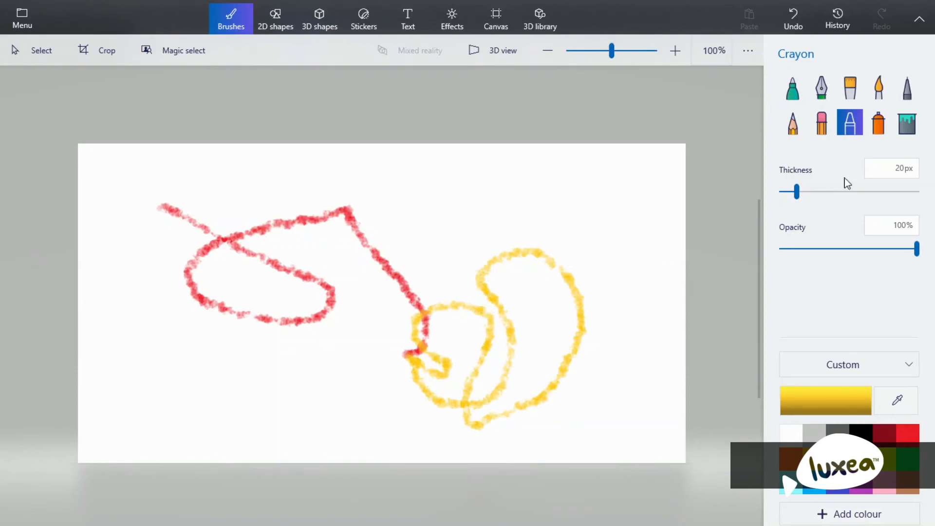
Step: Draw a curved gold crayon stroke at 52 px thickness, and a fainter one at 53% opacity below the red loop
{"action": "left_click_drag", "start_coordinate": [796, 191], "coordinate": [845, 191]}
{"action": "mouse_move", "coordinate": [446, 212]}
{"action": "left_mouse_down"}
{"action": "mouse_move", "coordinate": [505, 203]}
{"action": "mouse_move", "coordinate": [607, 232]}
{"action": "mouse_move", "coordinate": [618, 267]}
{"action": "mouse_move", "coordinate": [610, 354]}
{"action": "mouse_move", "coordinate": [594, 387]}
{"action": "left_mouse_up"}
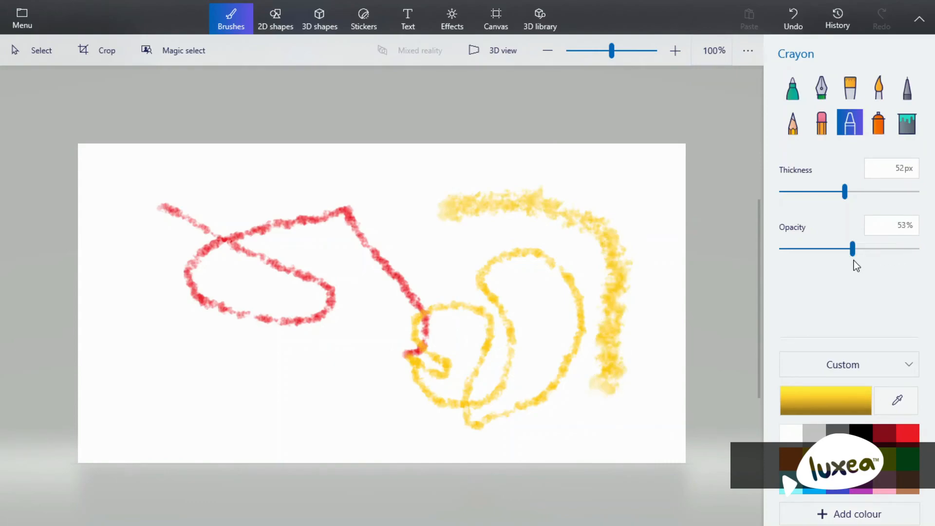
{"action": "mouse_move", "coordinate": [130, 340]}
{"action": "left_mouse_down"}
{"action": "mouse_move", "coordinate": [284, 394]}
{"action": "mouse_move", "coordinate": [251, 374]}
{"action": "mouse_move", "coordinate": [346, 363]}
{"action": "left_mouse_up"}
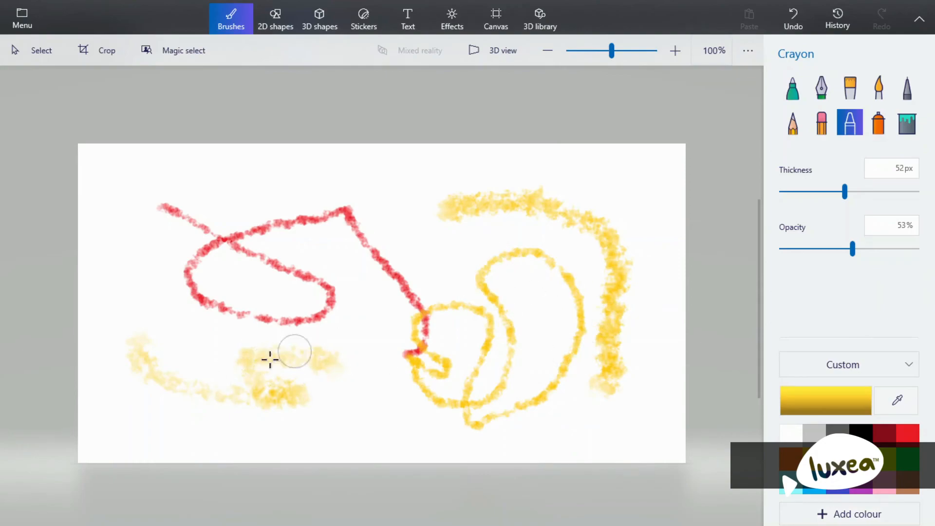
Step: Undo all the crayon strokes to clear the canvas, and set the crayon's colour material to Polished metal
{"action": "left_click", "coordinate": [793, 20]}
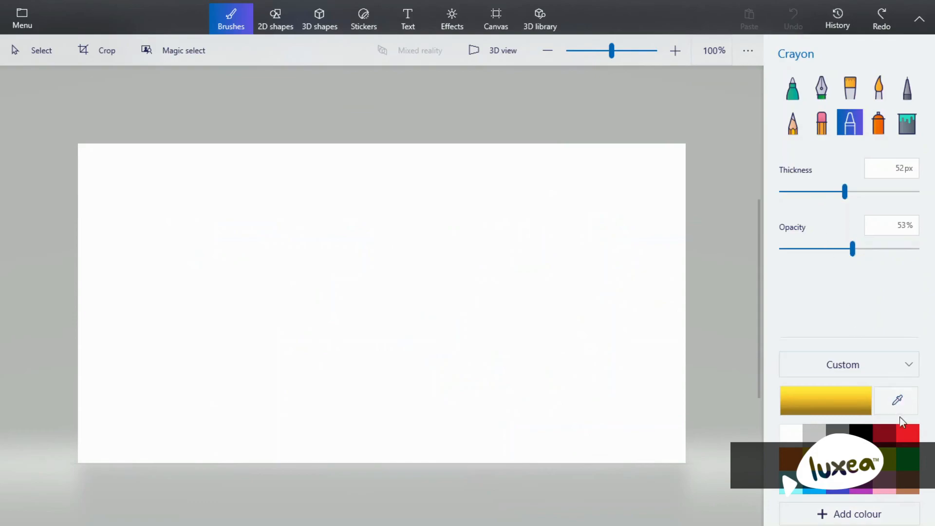
{"action": "left_click", "coordinate": [872, 369]}
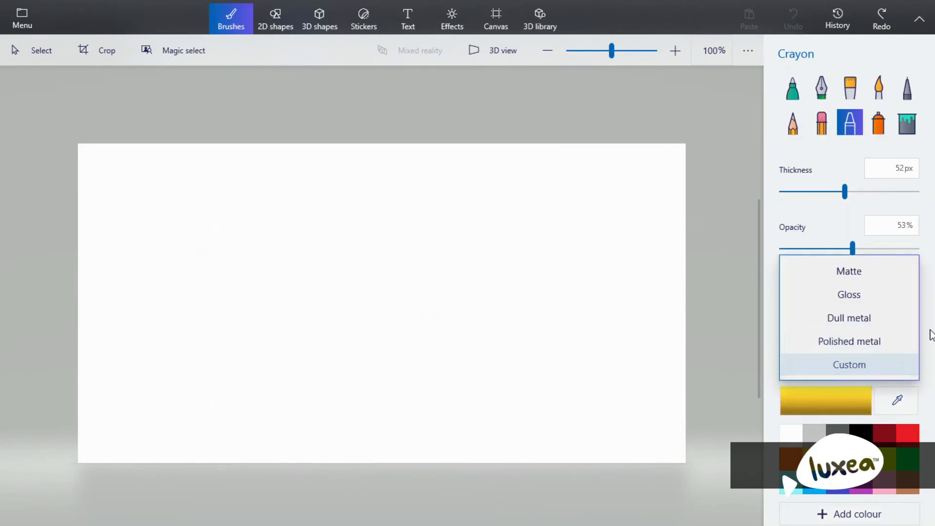
{"action": "left_click", "coordinate": [855, 348]}
Step: Draw a looping gold crayon stroke at 52 px and 53% opacity in the middle of the canvas, and undo it
{"action": "mouse_move", "coordinate": [322, 251]}
{"action": "left_mouse_down"}
{"action": "mouse_move", "coordinate": [472, 306]}
{"action": "mouse_move", "coordinate": [490, 328]}
{"action": "mouse_move", "coordinate": [386, 364]}
{"action": "mouse_move", "coordinate": [374, 311]}
{"action": "mouse_move", "coordinate": [493, 265]}
{"action": "mouse_move", "coordinate": [448, 229]}
{"action": "mouse_move", "coordinate": [539, 312]}
{"action": "mouse_move", "coordinate": [342, 234]}
{"action": "left_mouse_up"}
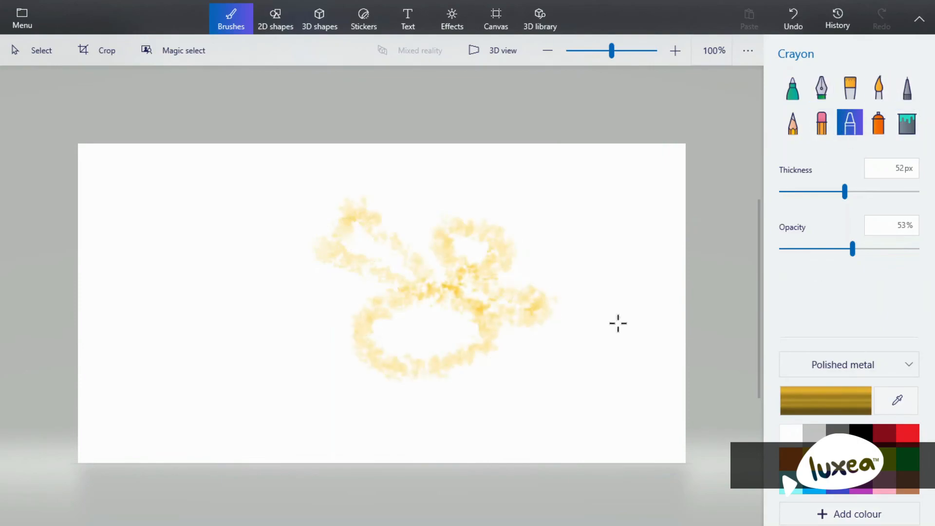
{"action": "left_click", "coordinate": [791, 22]}
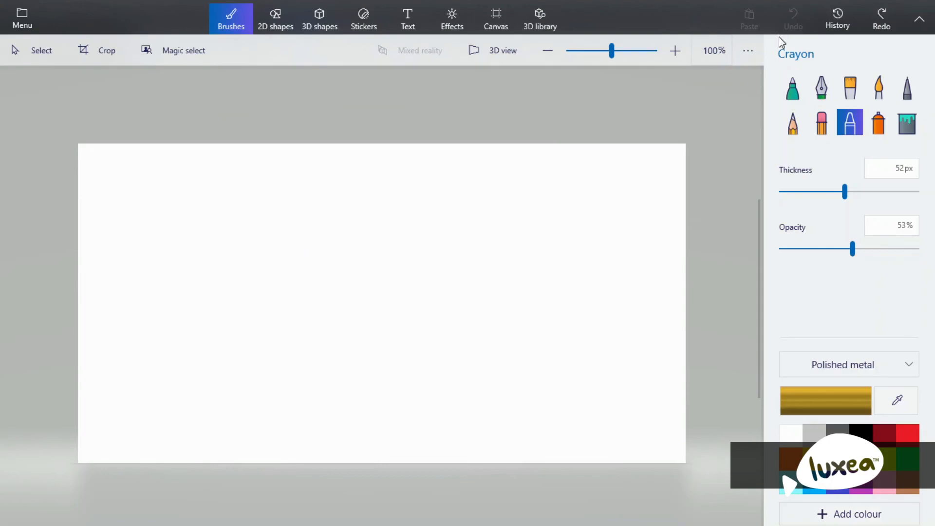
Step: With the spray can at 75 px thickness and 25% opacity, spray a long looping gold stroke across the canvas, and undo it
{"action": "left_click", "coordinate": [879, 124]}
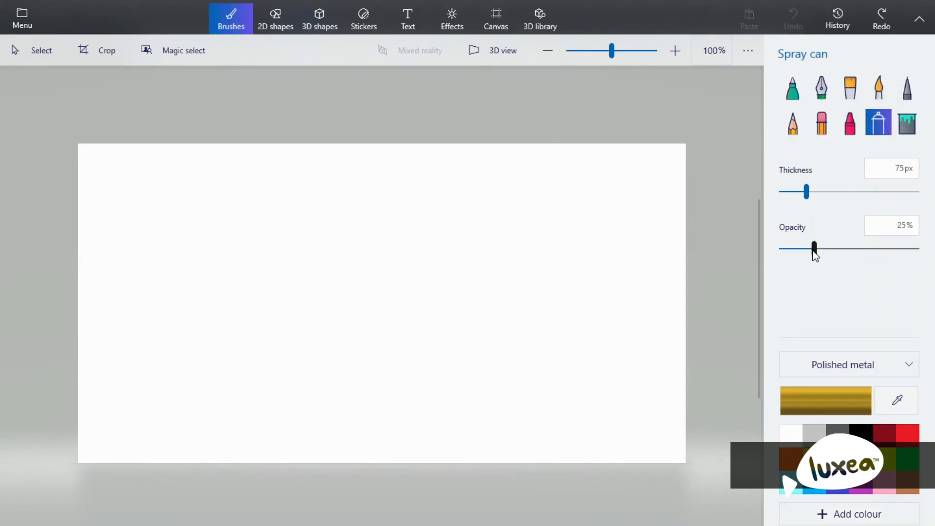
{"action": "left_click", "coordinate": [168, 213]}
{"action": "mouse_move", "coordinate": [168, 213]}
{"action": "left_mouse_down"}
{"action": "mouse_move", "coordinate": [229, 244]}
{"action": "mouse_move", "coordinate": [348, 351]}
{"action": "mouse_move", "coordinate": [236, 349]}
{"action": "mouse_move", "coordinate": [233, 307]}
{"action": "mouse_move", "coordinate": [183, 288]}
{"action": "mouse_move", "coordinate": [165, 361]}
{"action": "mouse_move", "coordinate": [265, 407]}
{"action": "mouse_move", "coordinate": [486, 331]}
{"action": "mouse_move", "coordinate": [442, 242]}
{"action": "mouse_move", "coordinate": [367, 236]}
{"action": "mouse_move", "coordinate": [484, 211]}
{"action": "mouse_move", "coordinate": [551, 182]}
{"action": "mouse_move", "coordinate": [549, 275]}
{"action": "mouse_move", "coordinate": [284, 263]}
{"action": "mouse_move", "coordinate": [195, 219]}
{"action": "left_mouse_up"}
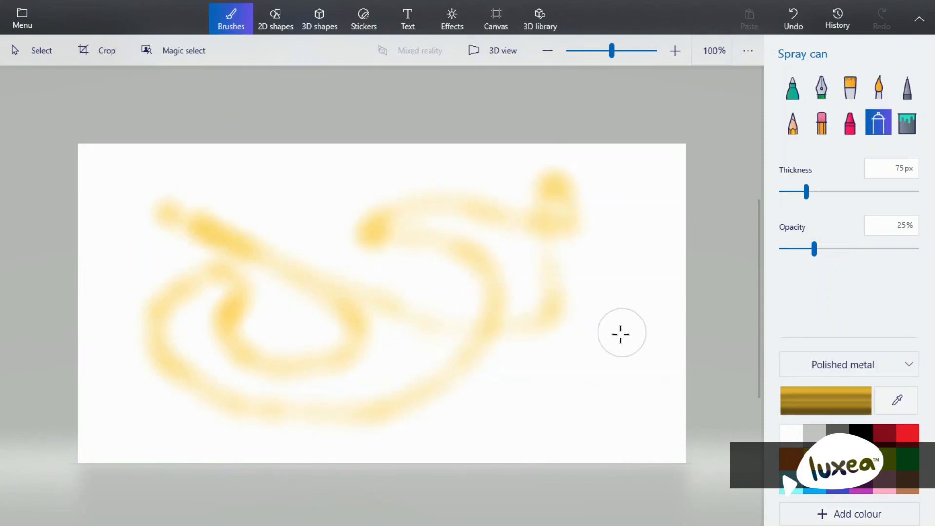
{"action": "left_click", "coordinate": [796, 29]}
Step: Spray a single gold spot at 25% opacity and another at 98% opacity, and undo both spots
{"action": "left_click_drag", "start_coordinate": [519, 252], "coordinate": [518, 252]}
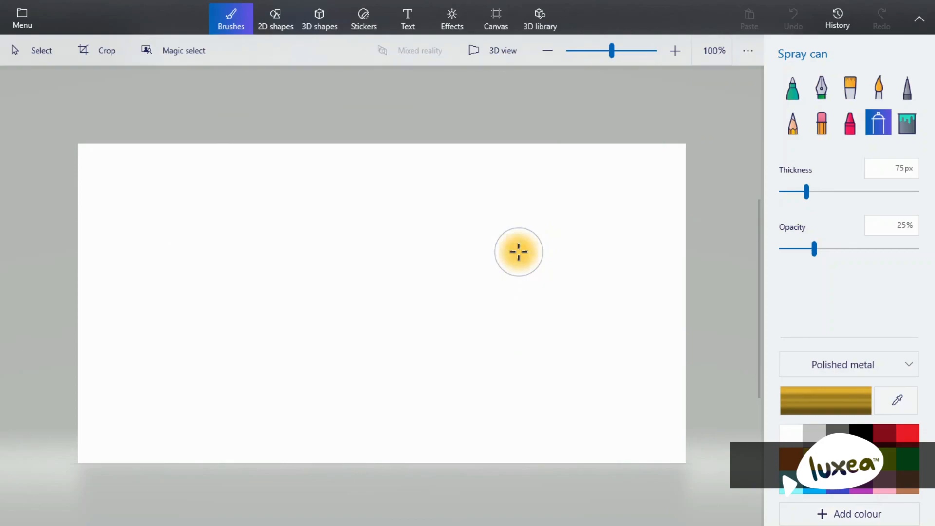
{"action": "left_click_drag", "start_coordinate": [519, 251], "coordinate": [518, 252]}
{"action": "left_click_drag", "start_coordinate": [815, 247], "coordinate": [914, 248]}
{"action": "left_click_drag", "start_coordinate": [361, 274], "coordinate": [360, 274]}
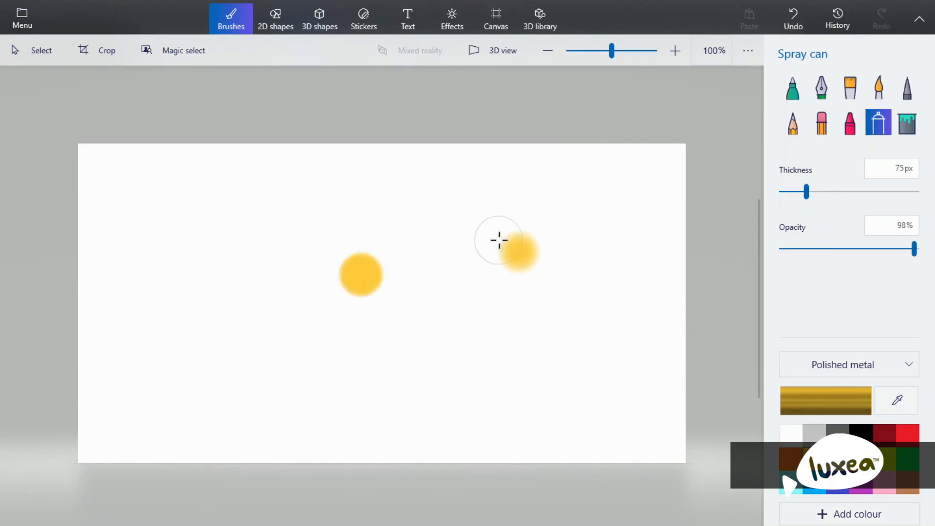
{"action": "left_click", "coordinate": [798, 34]}
{"action": "left_click", "coordinate": [797, 30]}
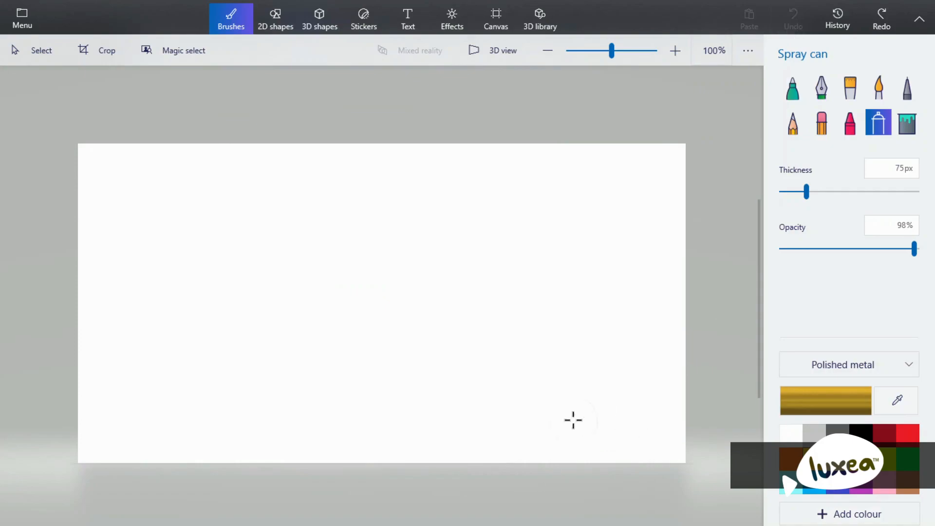